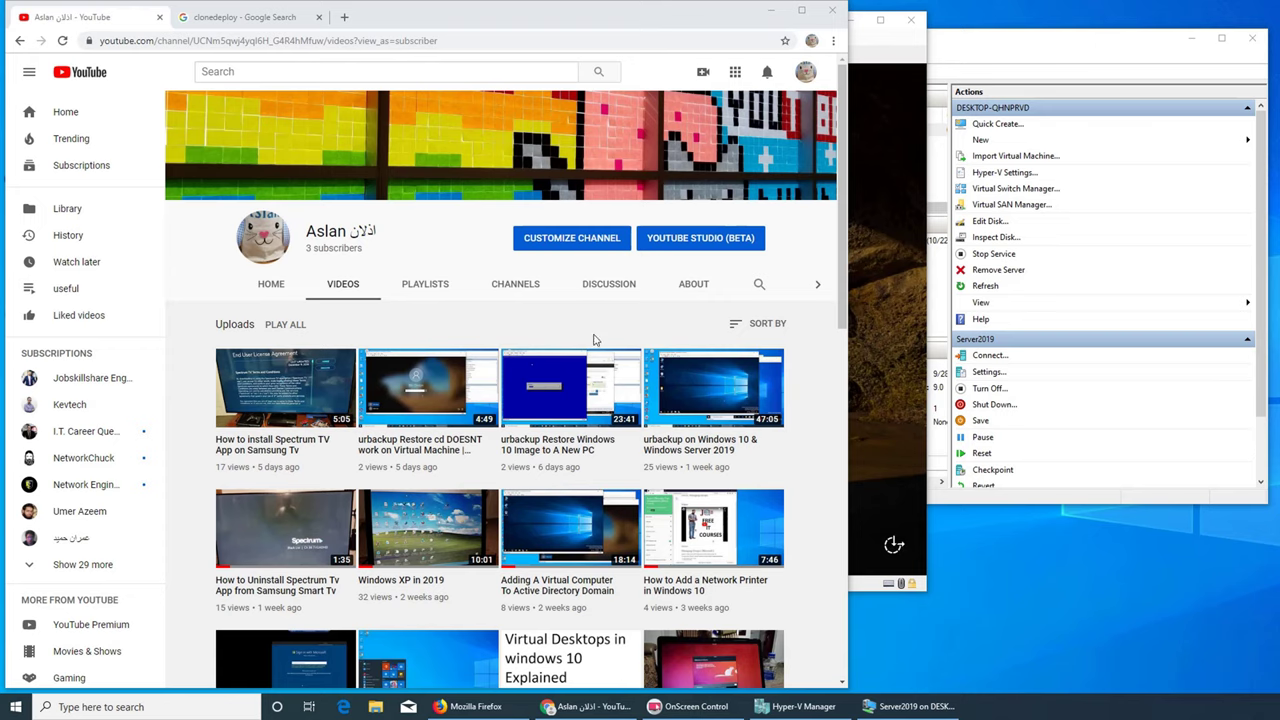
Open CloneDeploy's SourceForge download page after the official site shows it discontinued, then return to YouTube
left_click(222, 19)
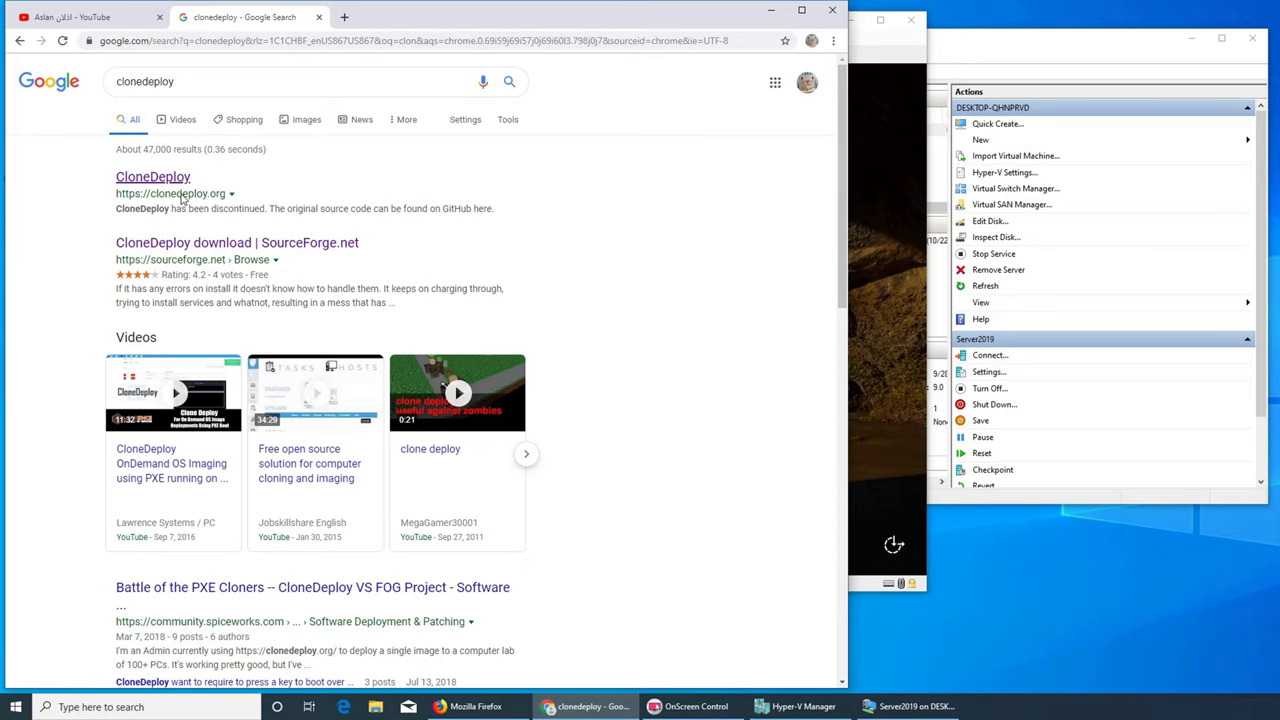
left_click(174, 178)
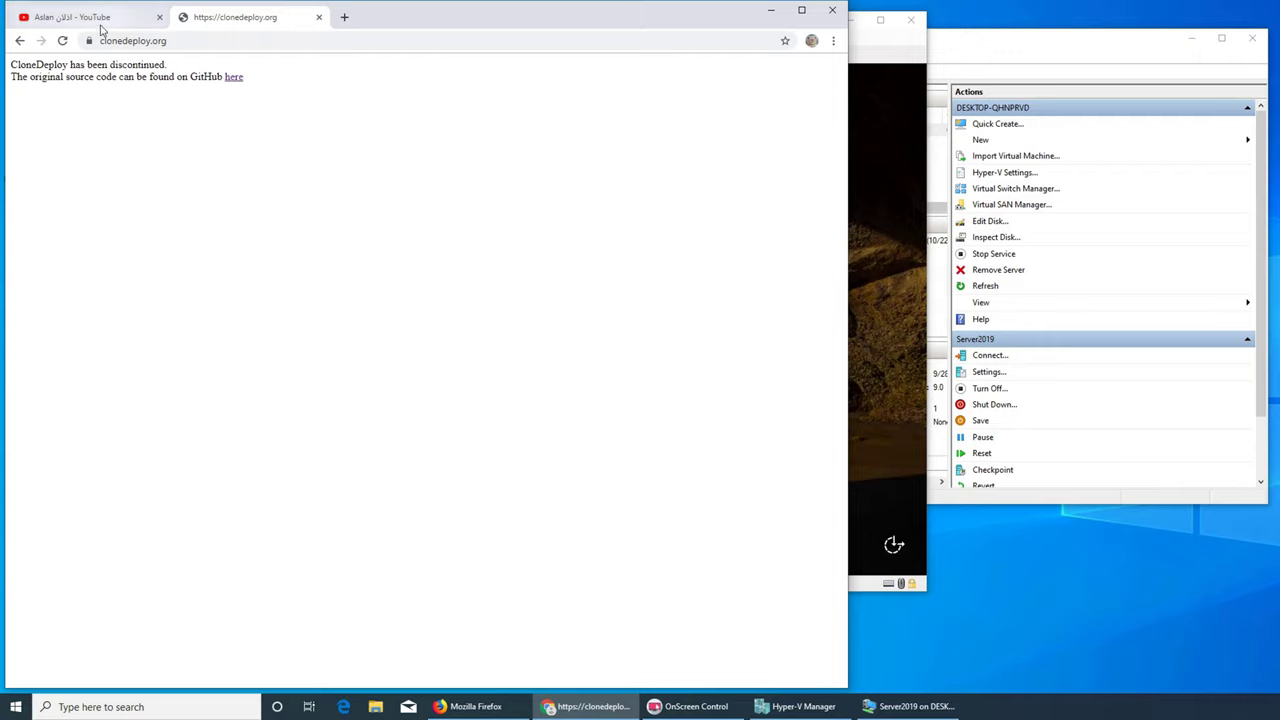
left_click(18, 41)
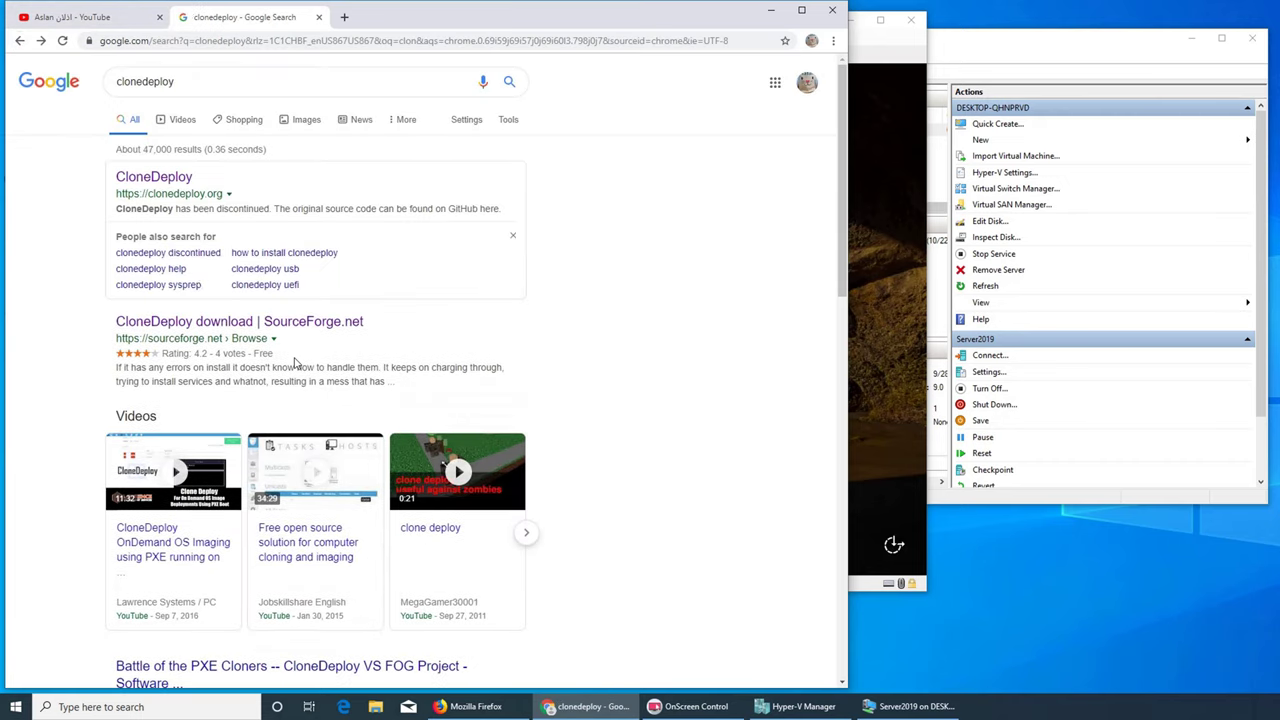
left_click(162, 321)
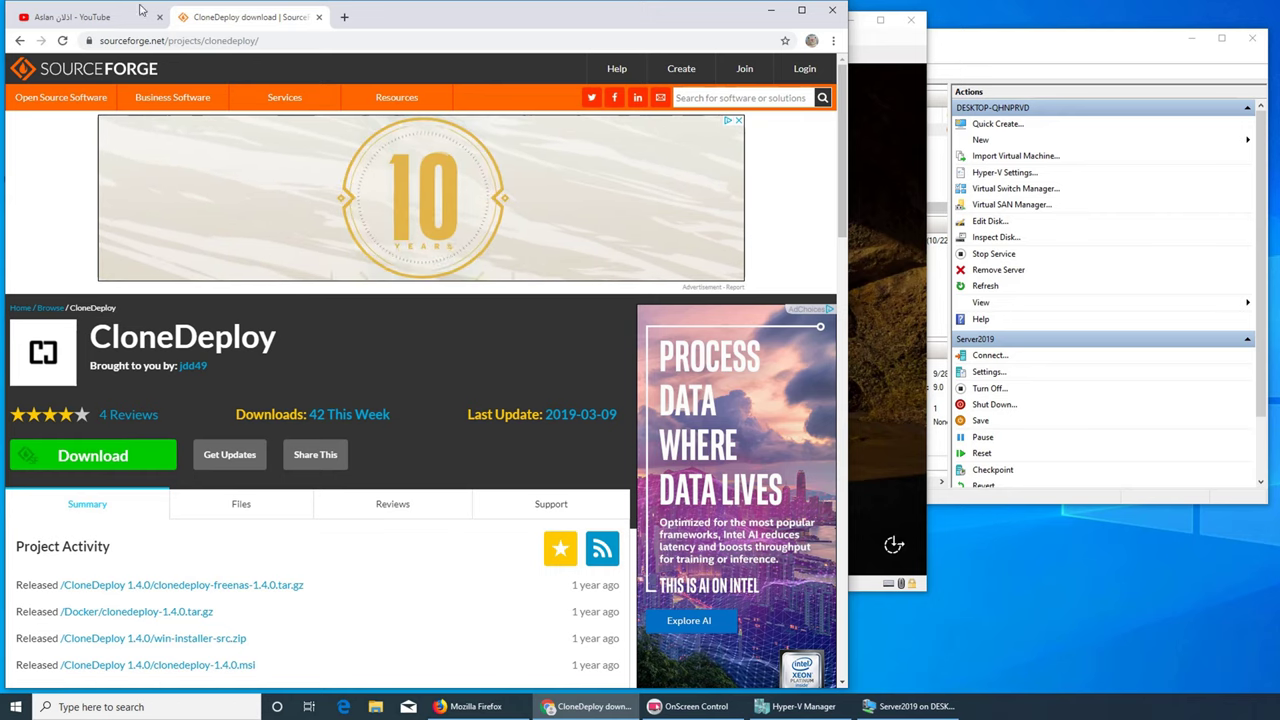
key("ctrl+shift+Tab")
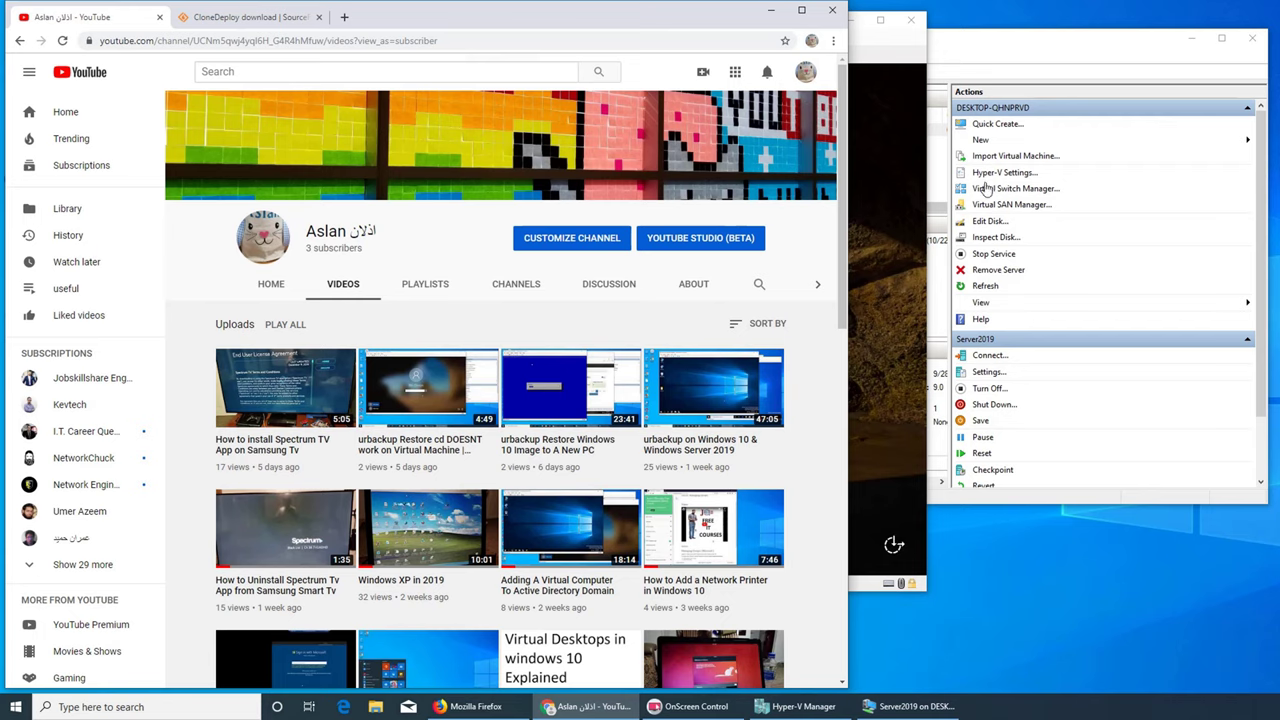
Sign in to the Server2019 virtual machine with the account password
left_click(866, 51)
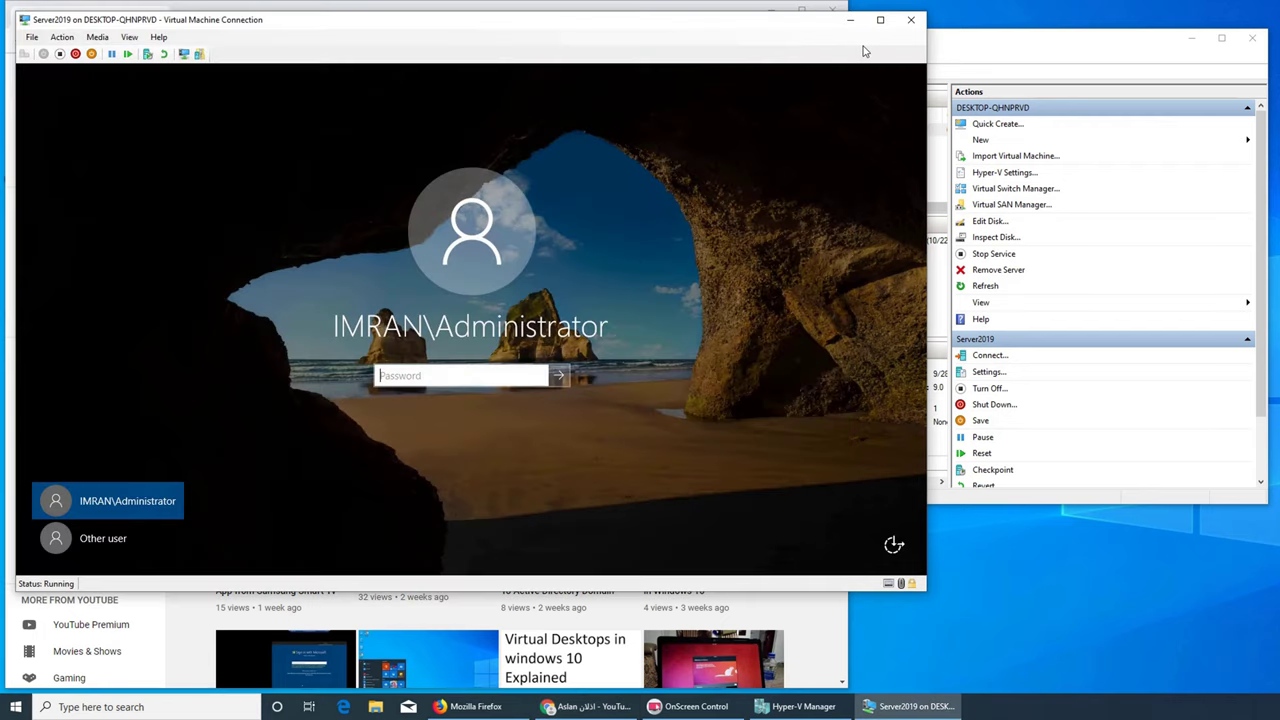
type("Pa$$w0rd")
key("Return")
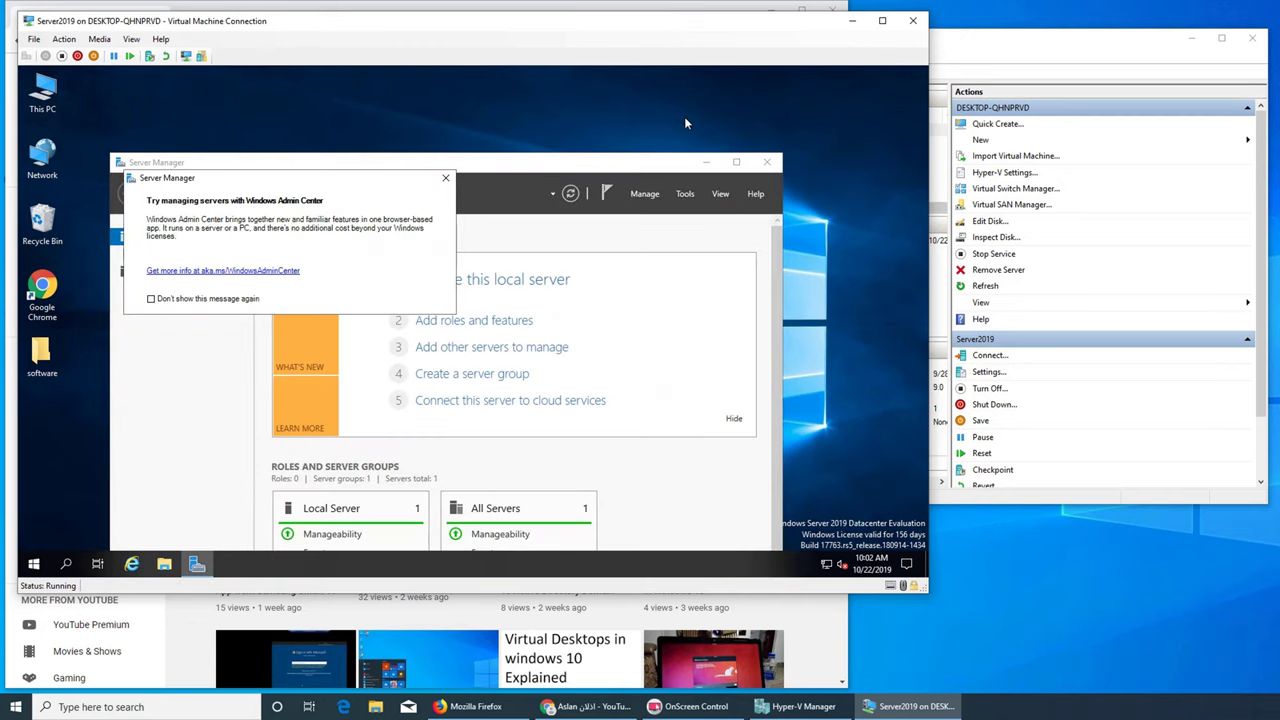
Check the browser's CloneDeploy and YouTube tabs, then minimize Chrome
left_click(648, 9)
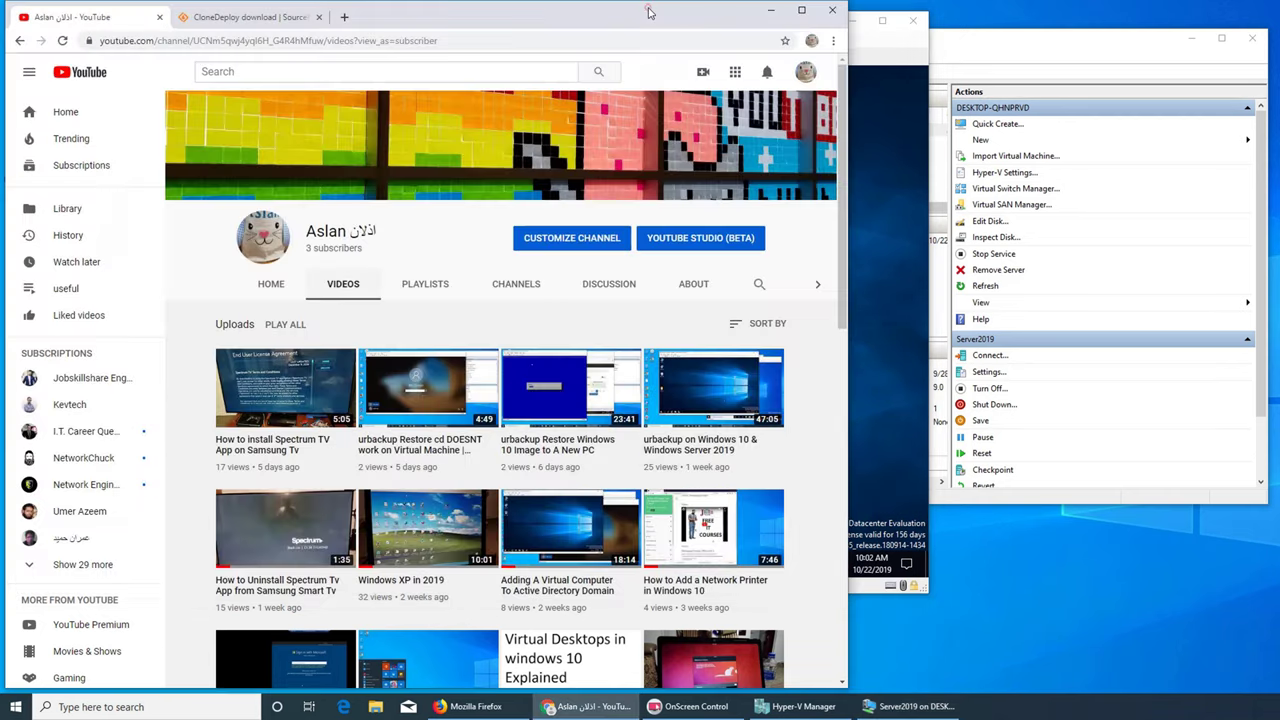
left_click(222, 18)
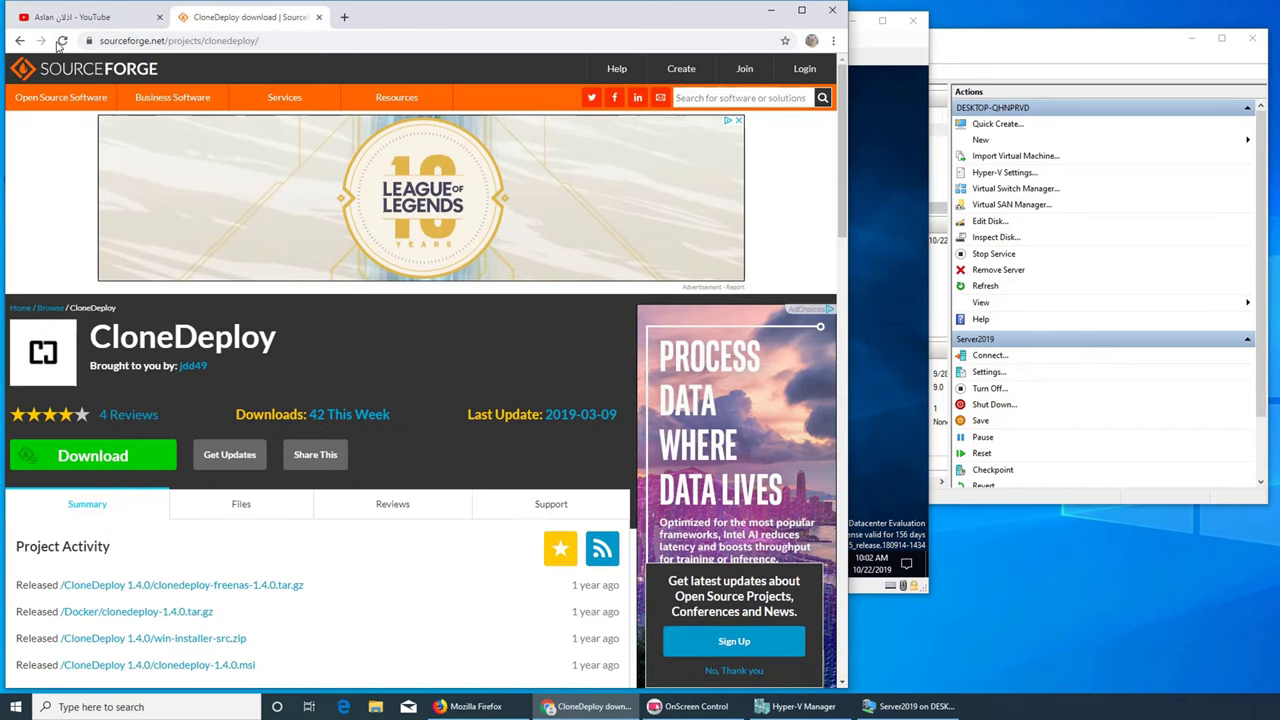
left_click(19, 41)
left_click(60, 17)
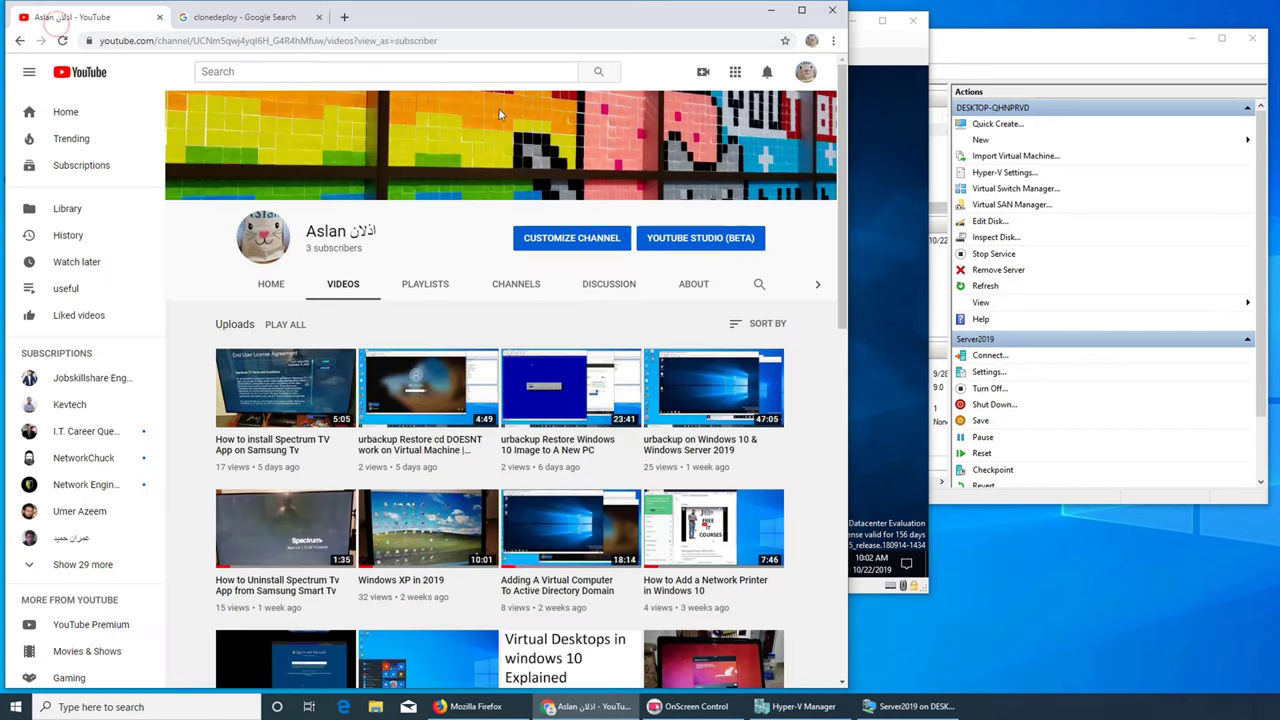
left_click(771, 11)
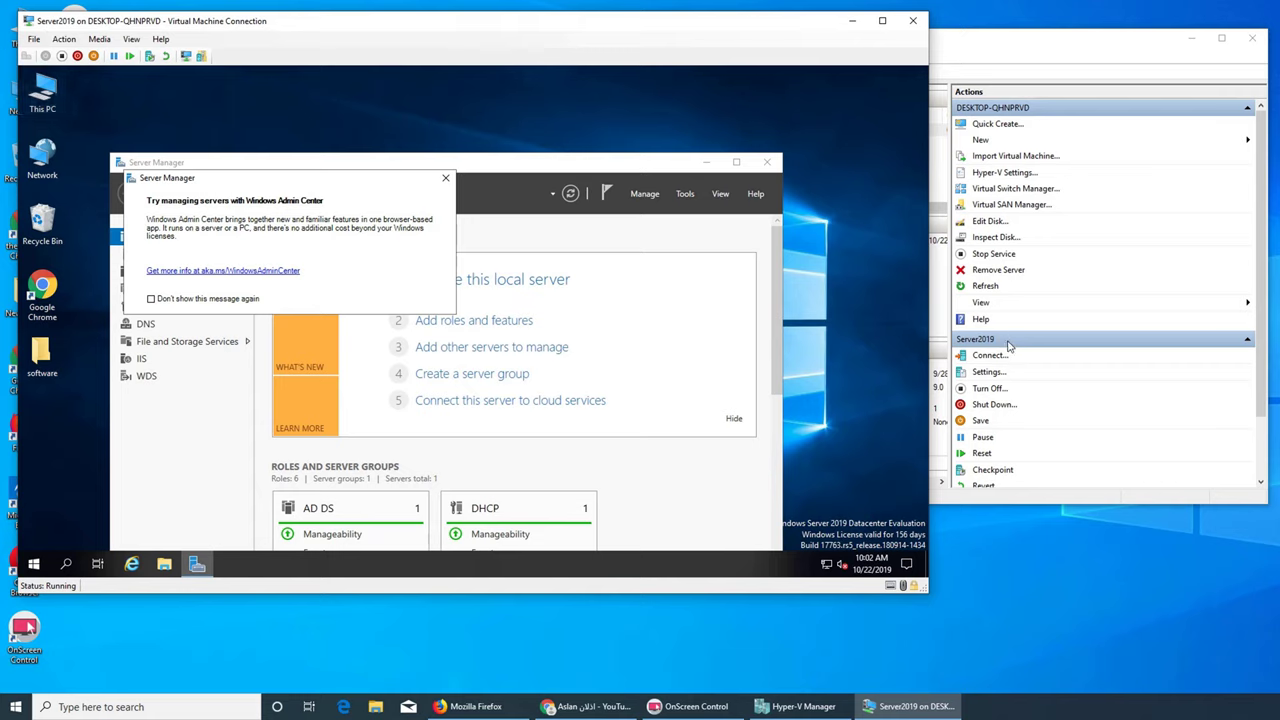
View the Test VM's details in Hyper-V Manager, then open File Explorer inside Server2019
left_click(995, 43)
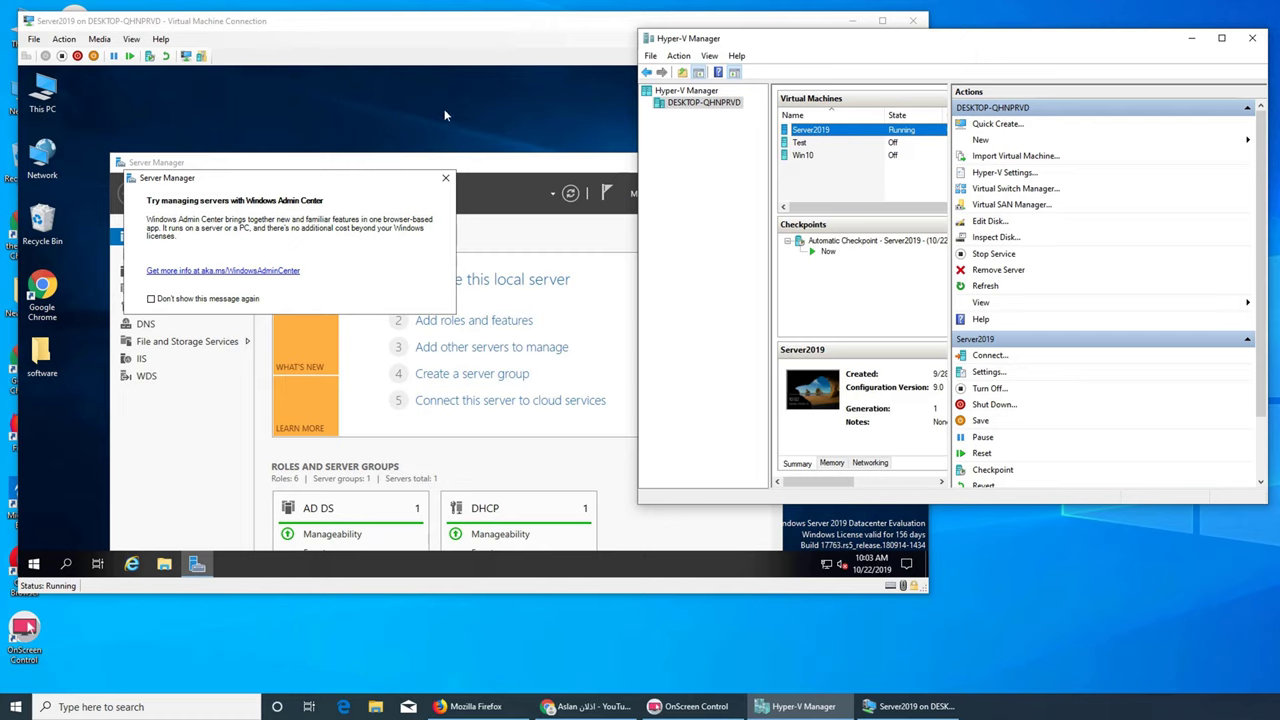
left_click(203, 117)
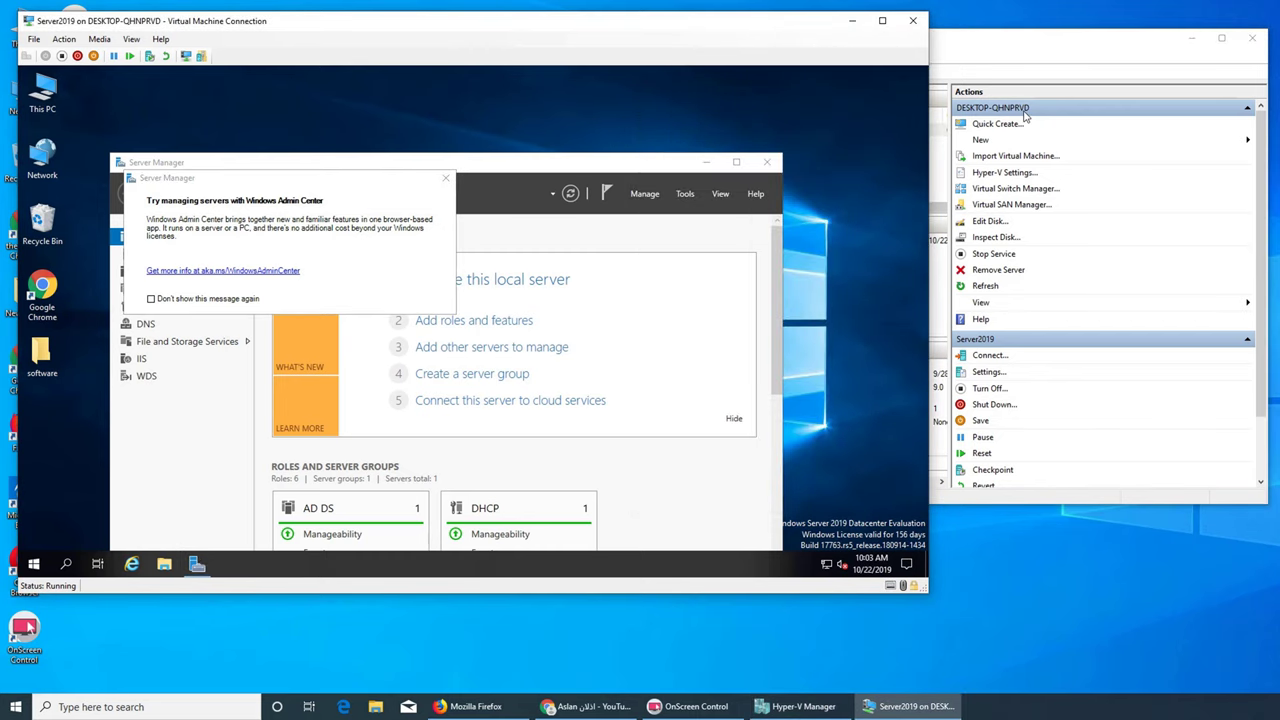
left_click(1005, 50)
left_click(798, 146)
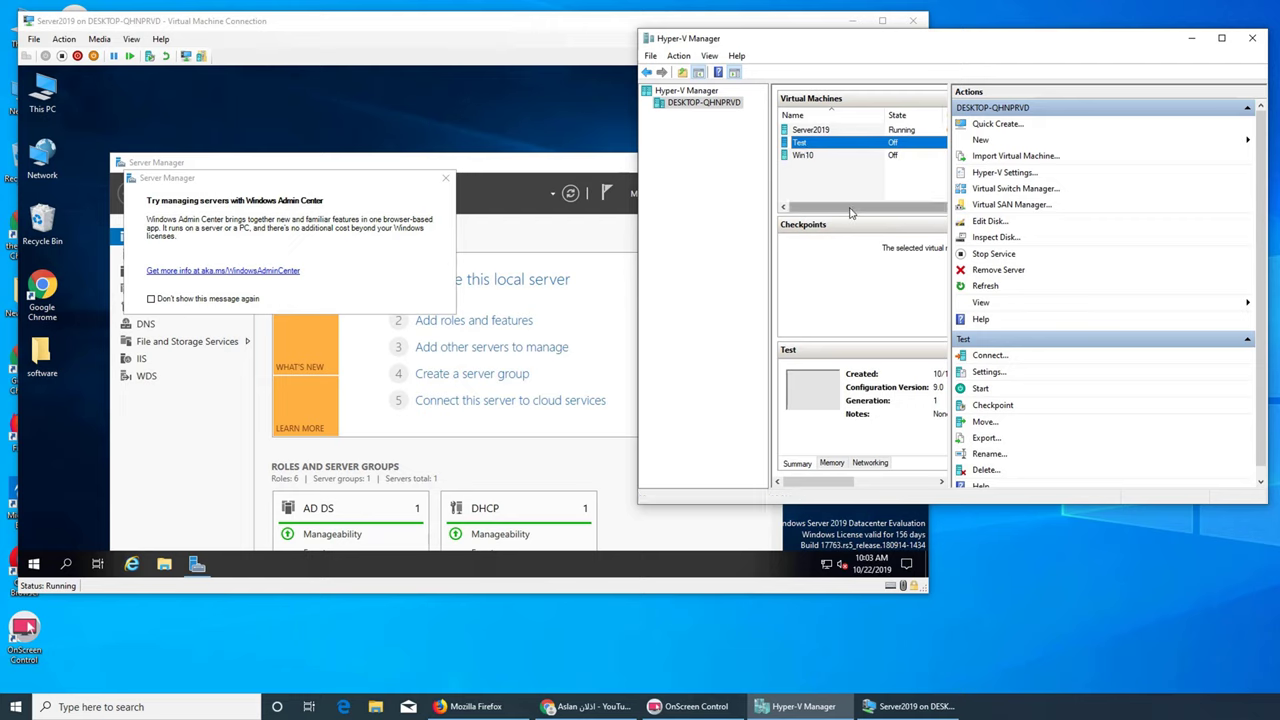
left_click(382, 131)
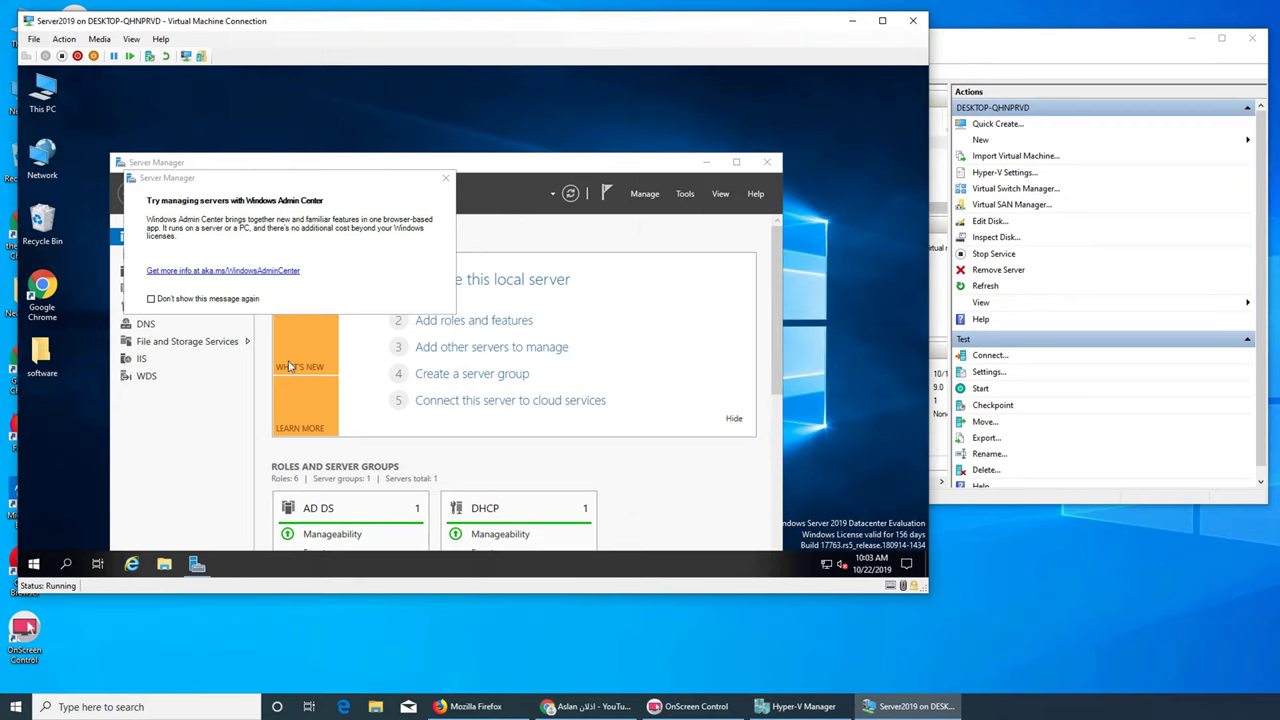
left_click(164, 564)
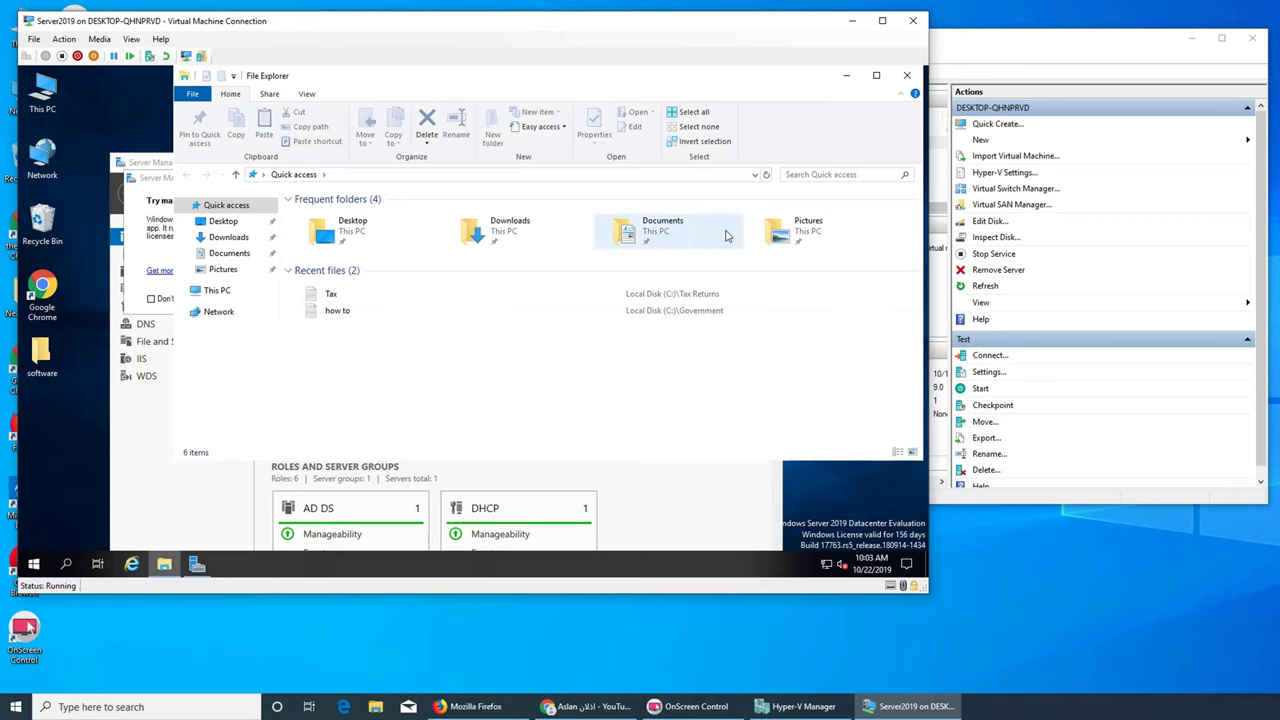
Run the clonedeploy-1.4.0 installer from the Downloads folder
double_click(494, 236)
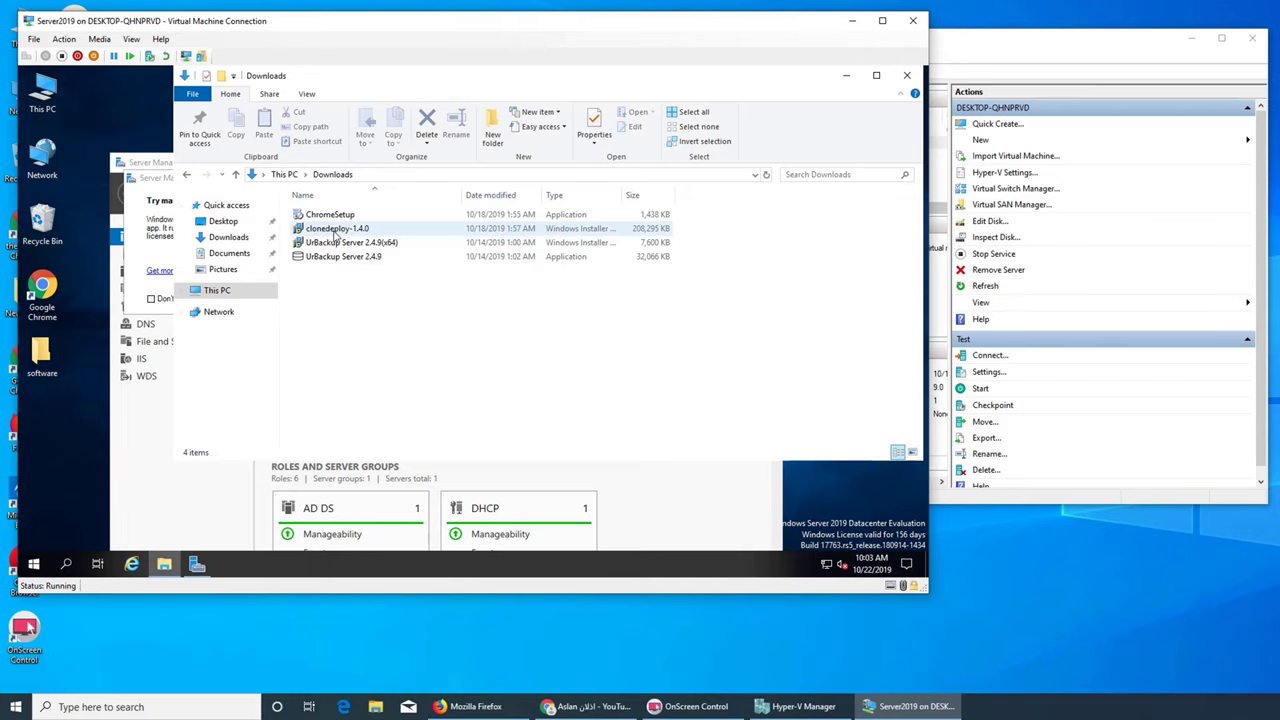
left_click(337, 233)
right_click(337, 233)
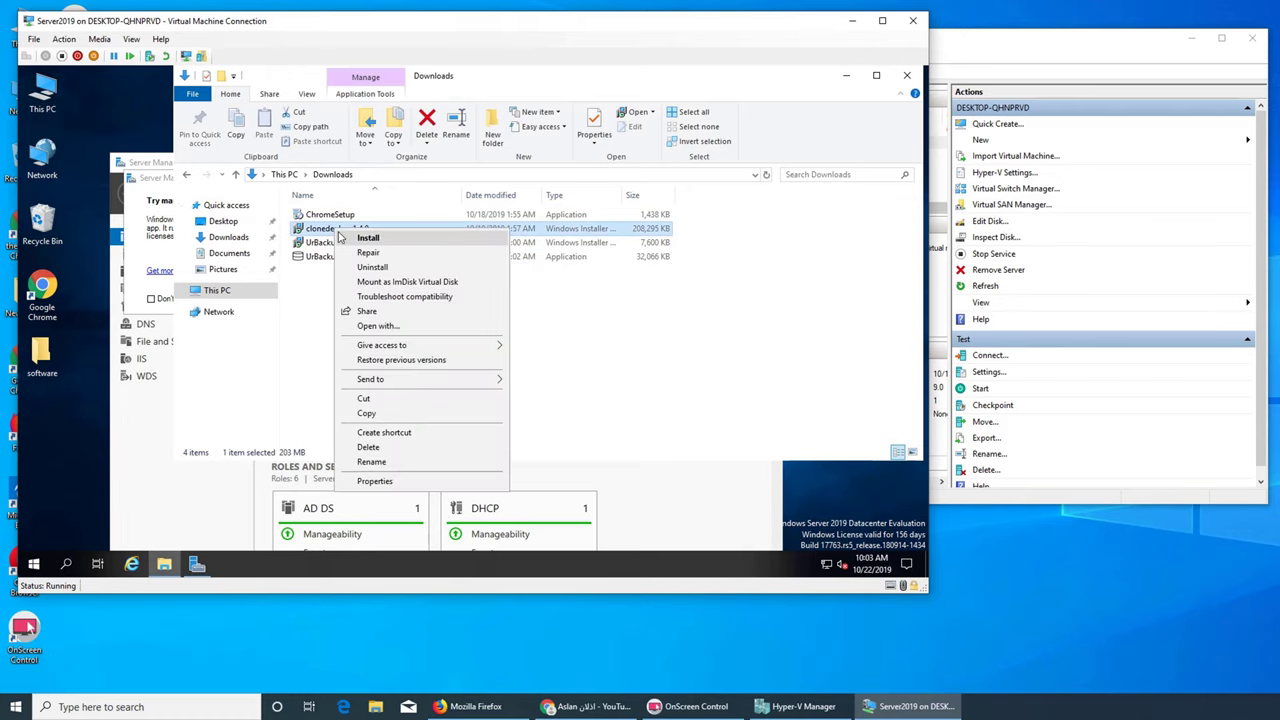
left_click(341, 237)
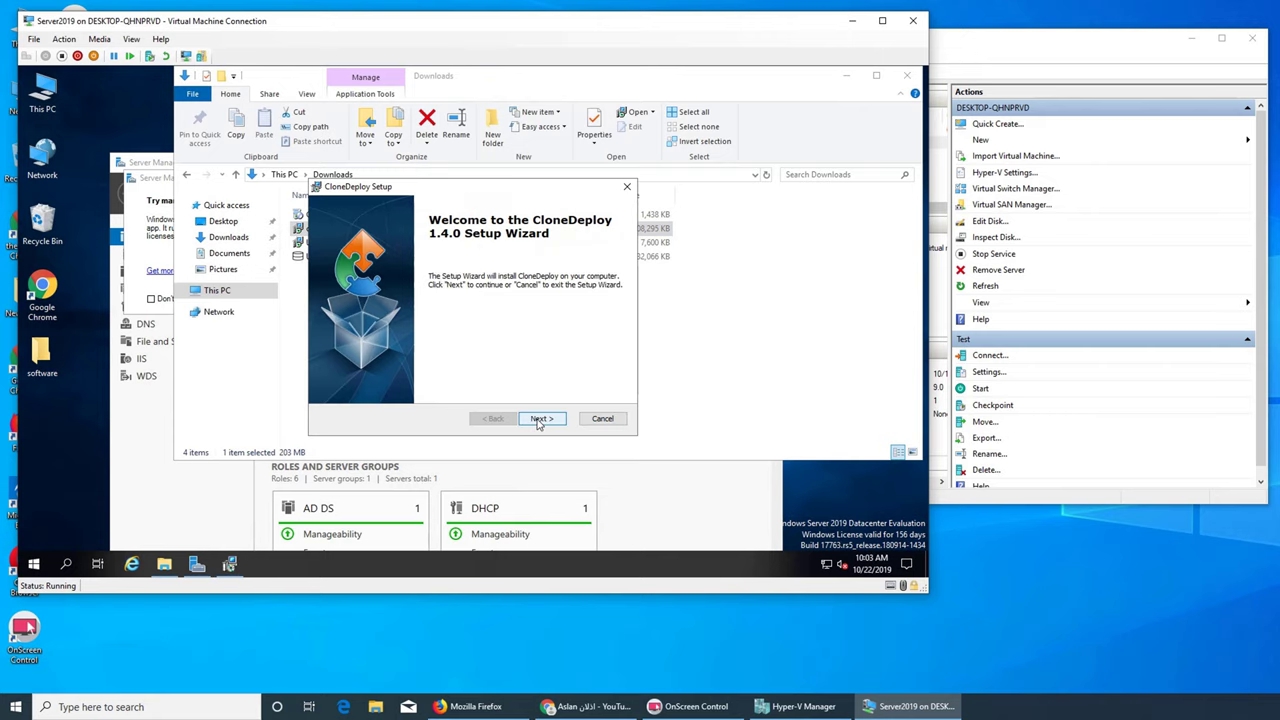
Pass the welcome page and accept the licence agreement terms
left_click(540, 420)
left_click(425, 370)
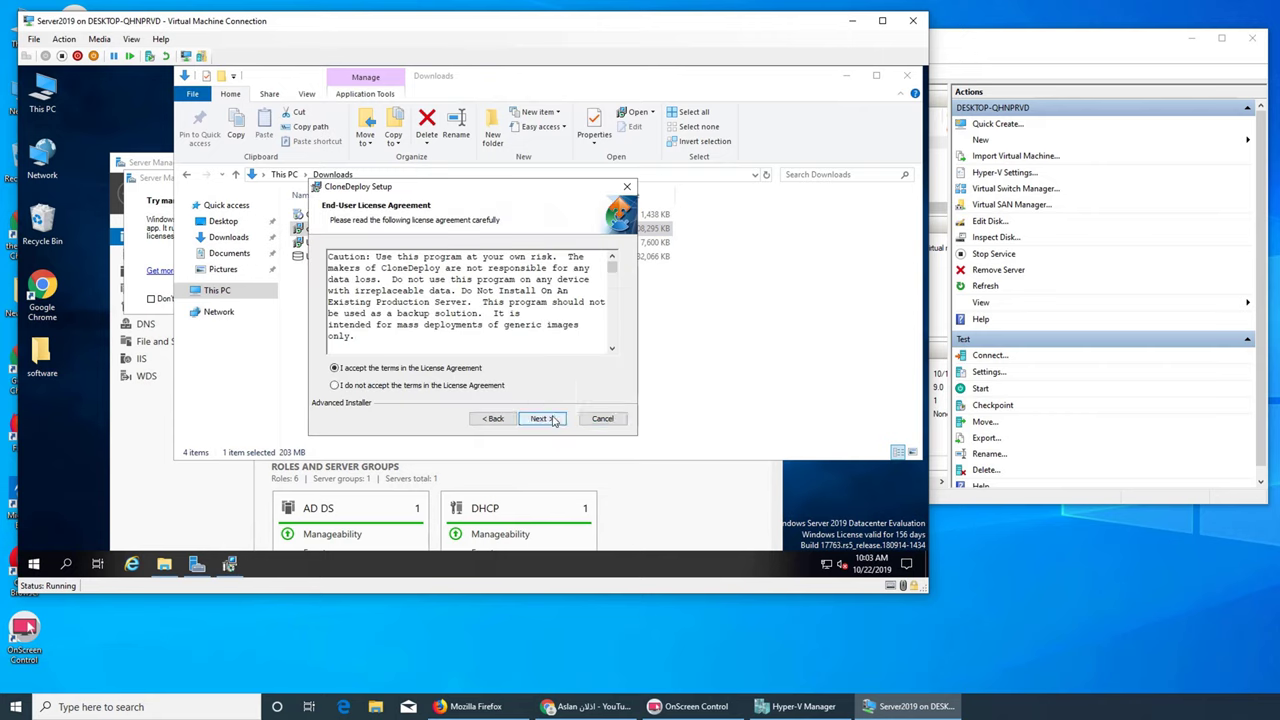
left_click(550, 421)
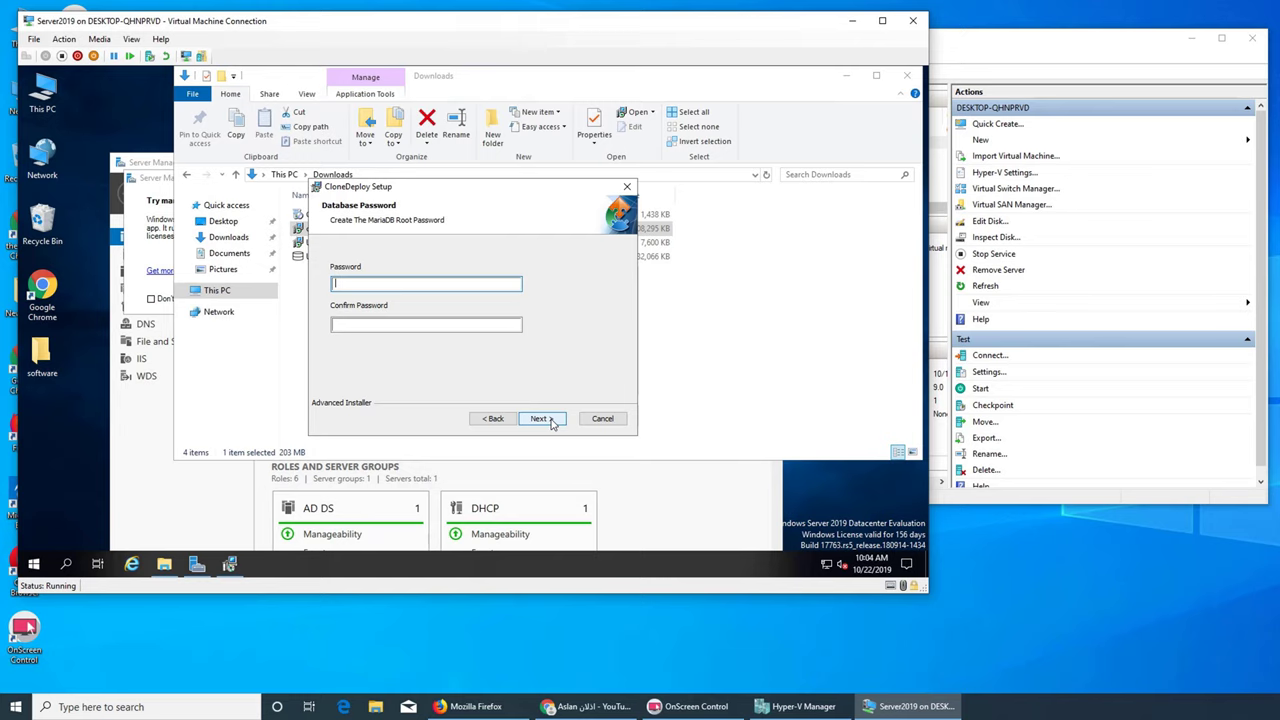
Enter and confirm the MariaDB root password
type("1234567890")
key("Tab")
left_click(431, 323)
type("1234567890")
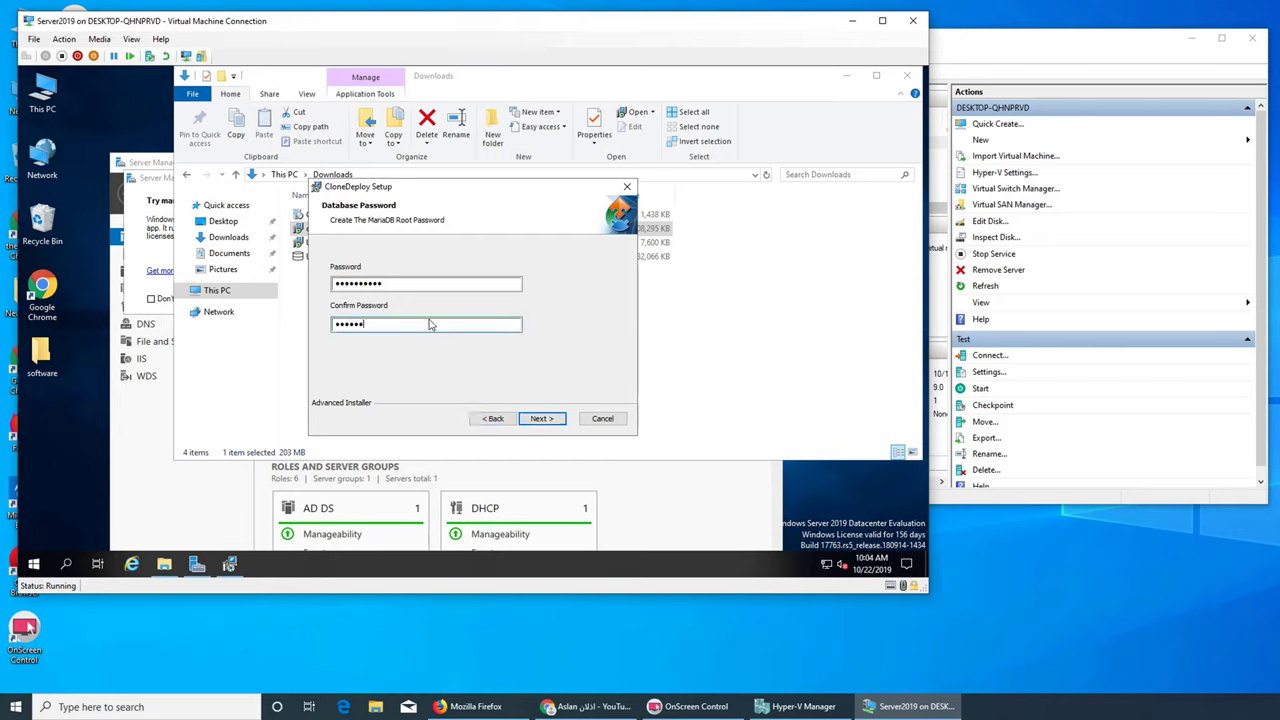
left_click(549, 420)
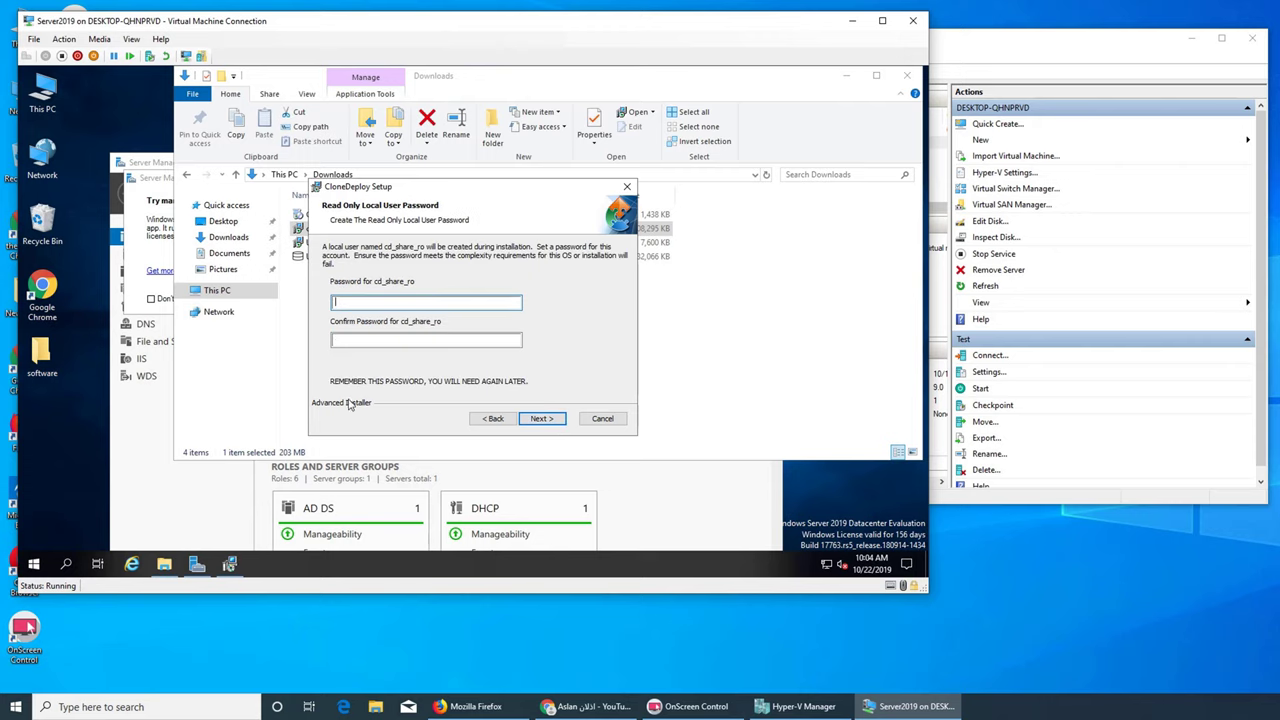
Enter and confirm the read-only share user's password
type("1234567890")
key("Tab")
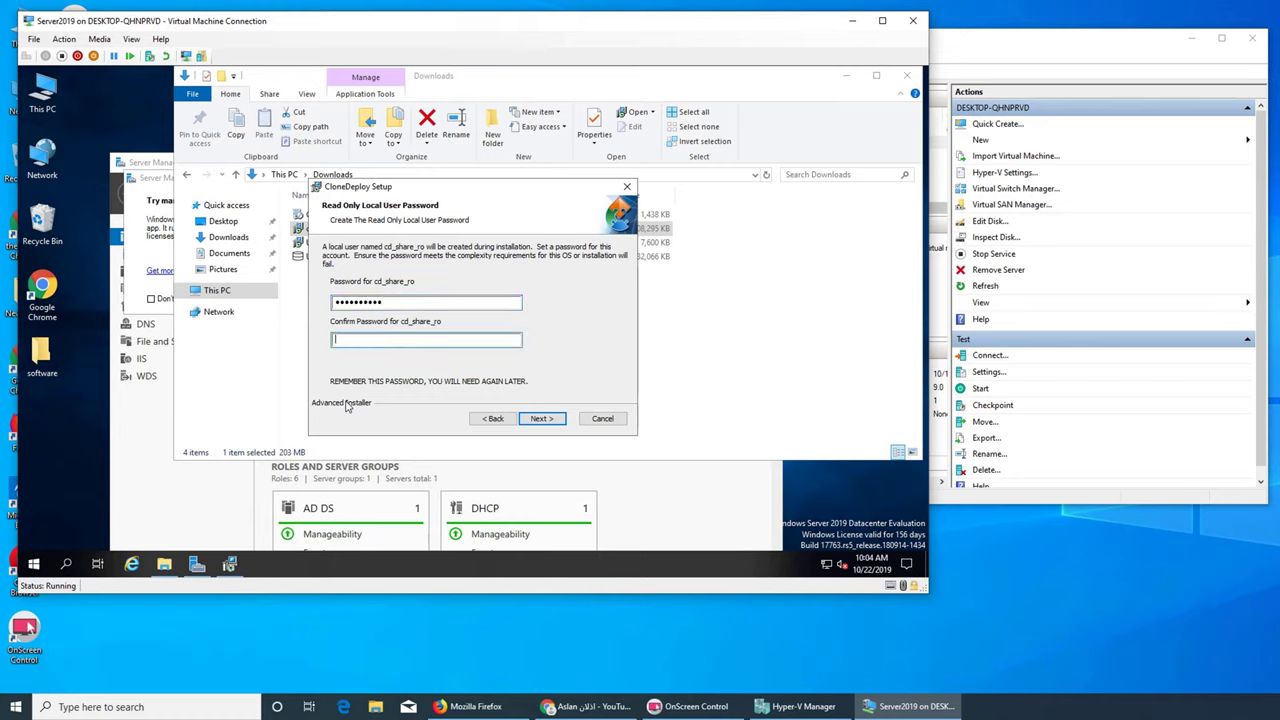
type("1234567890")
left_click(541, 419)
Enter and confirm the cd_share_rw password, then start the installation
type("12345678")
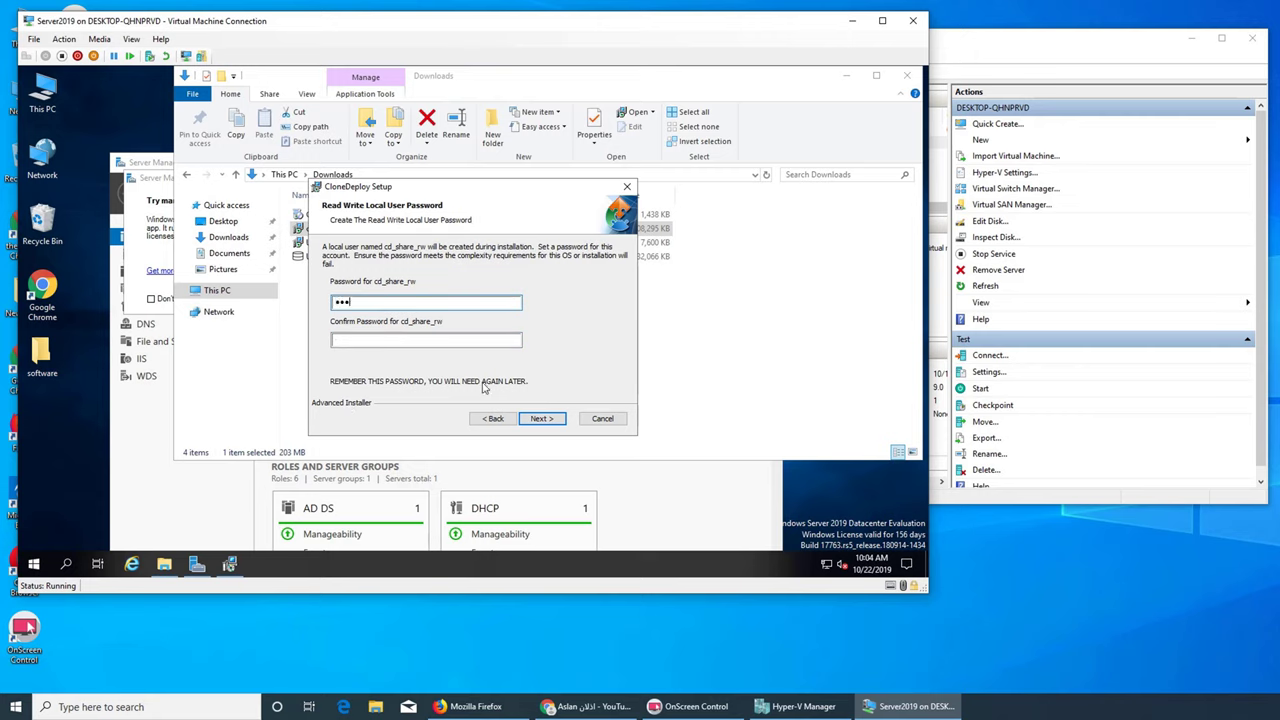
type("90")
key("Tab")
type("1234567890")
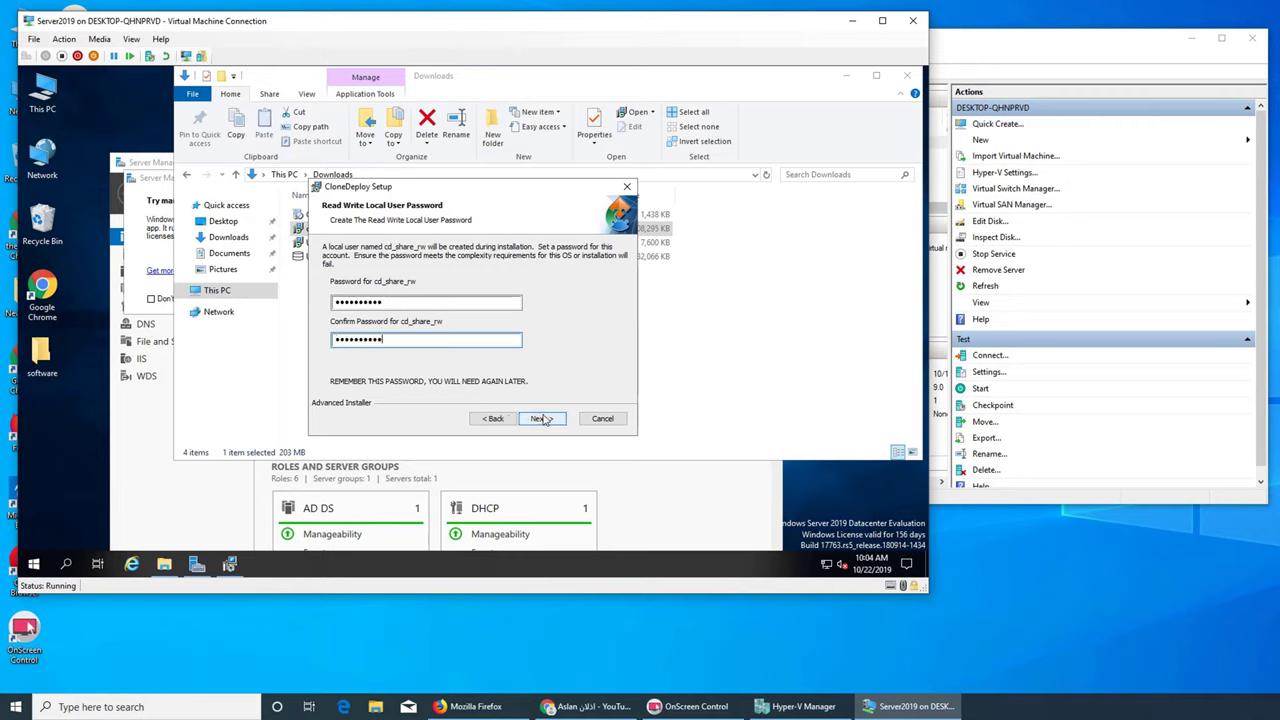
left_click(536, 419)
left_click(538, 421)
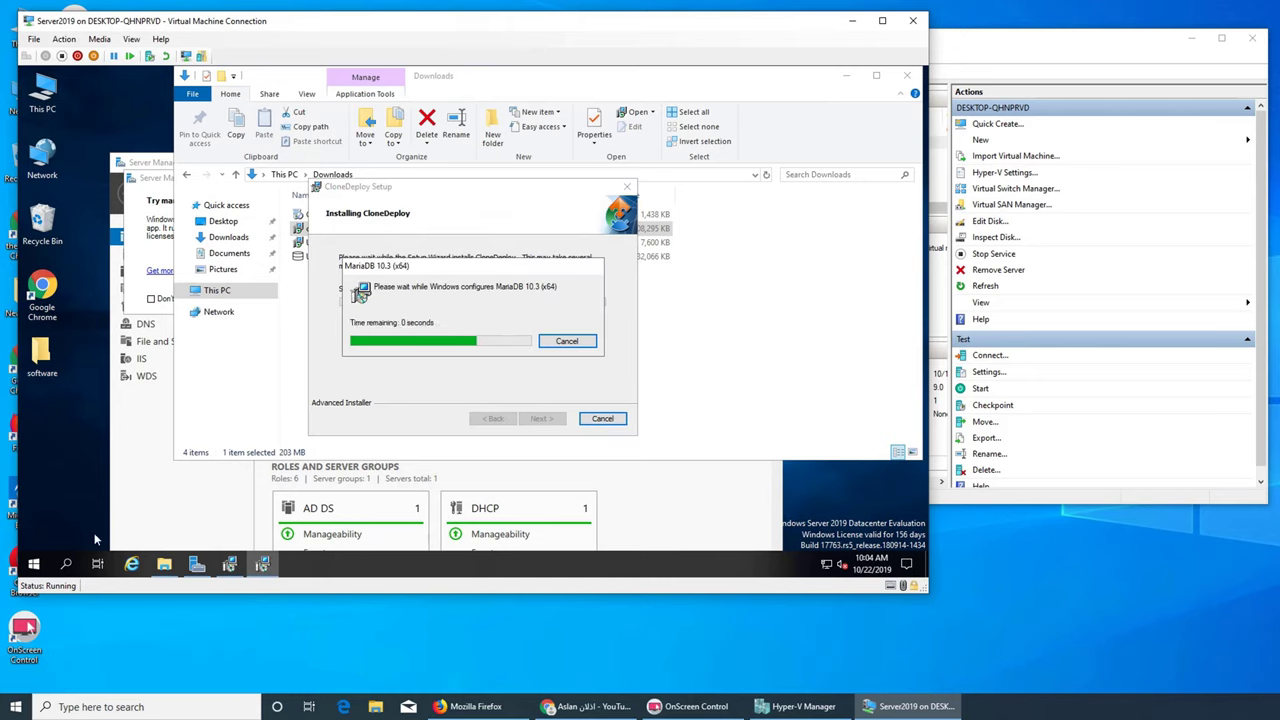
Close the stray software and Downloads folder windows on the desktop
double_click(42, 355)
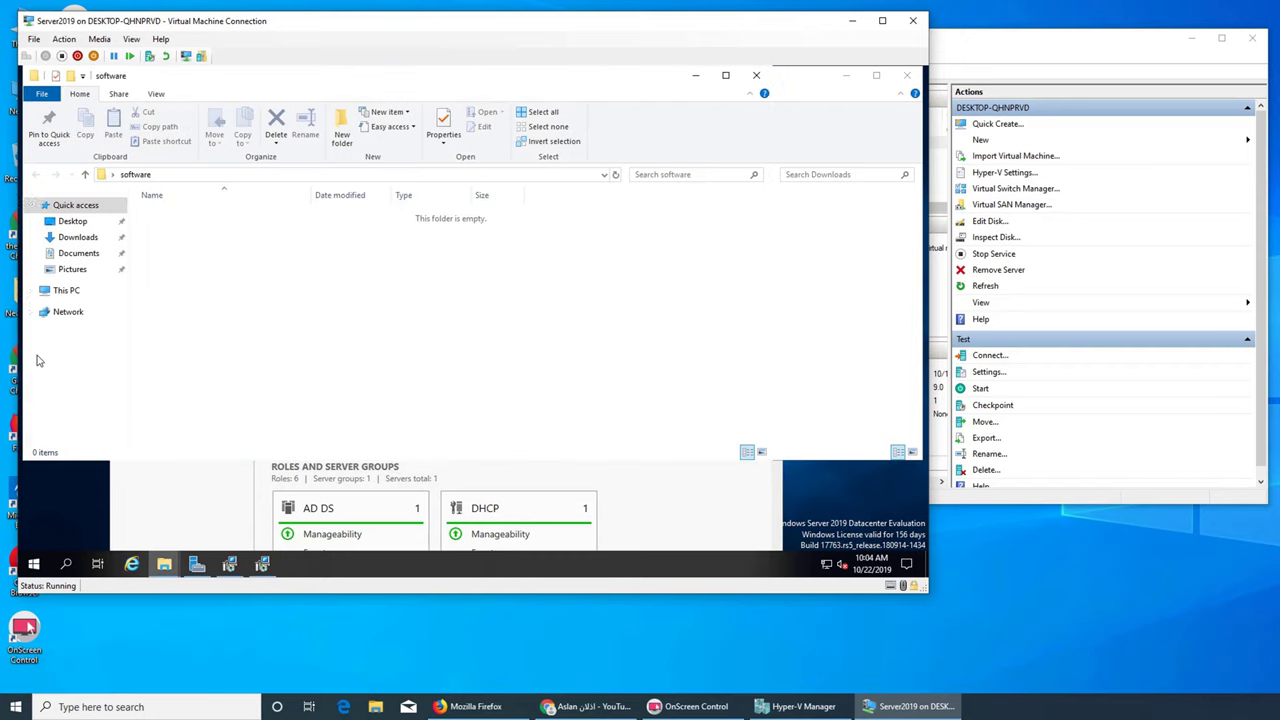
left_click(243, 177)
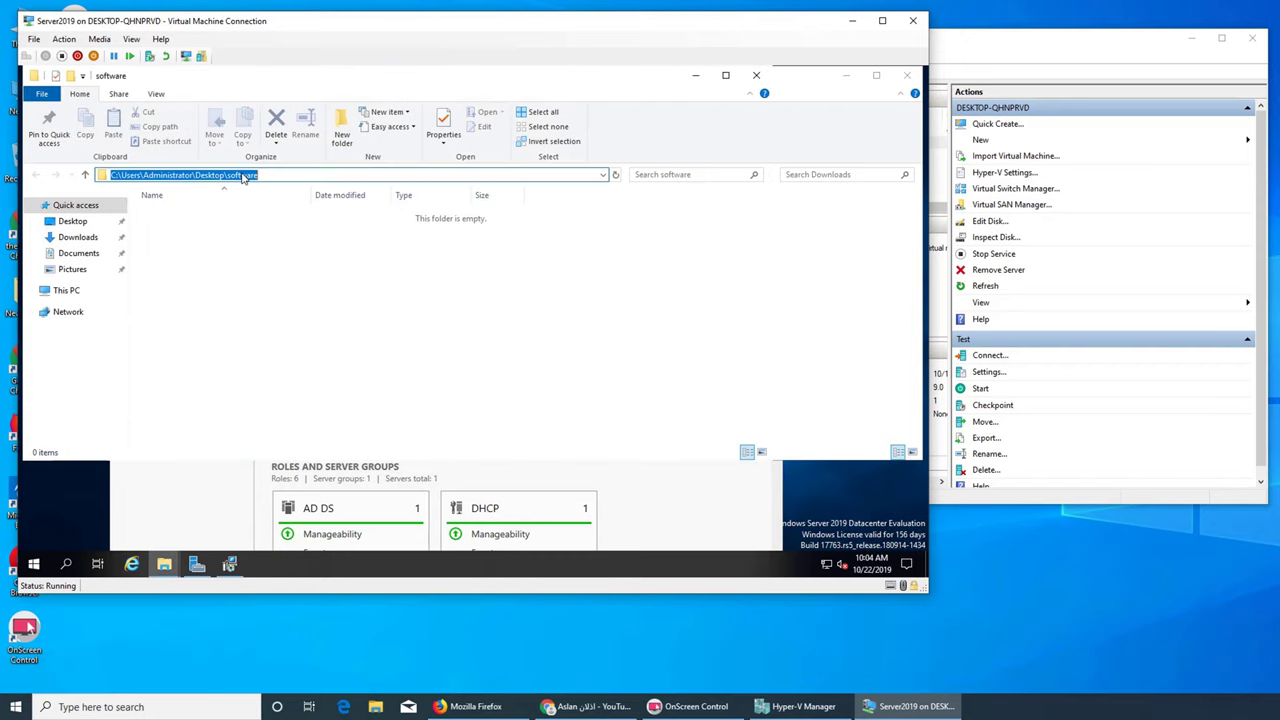
type("d")
key("Escape")
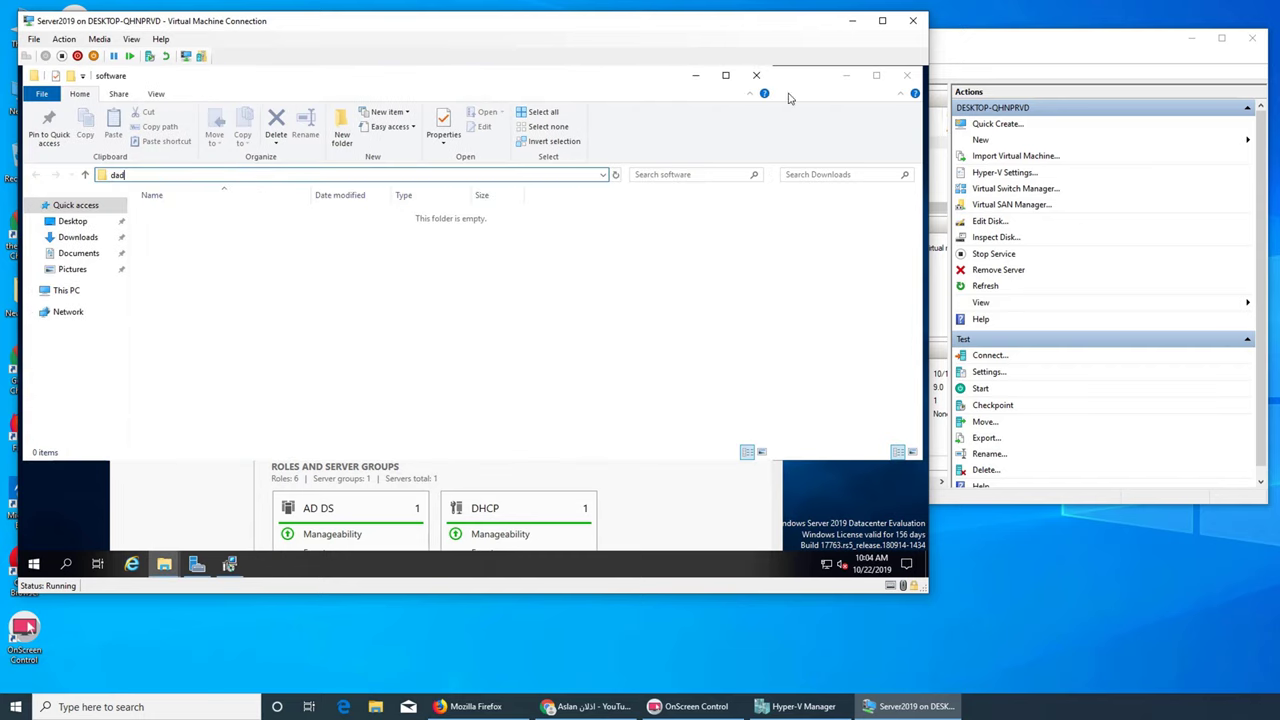
left_click(906, 75)
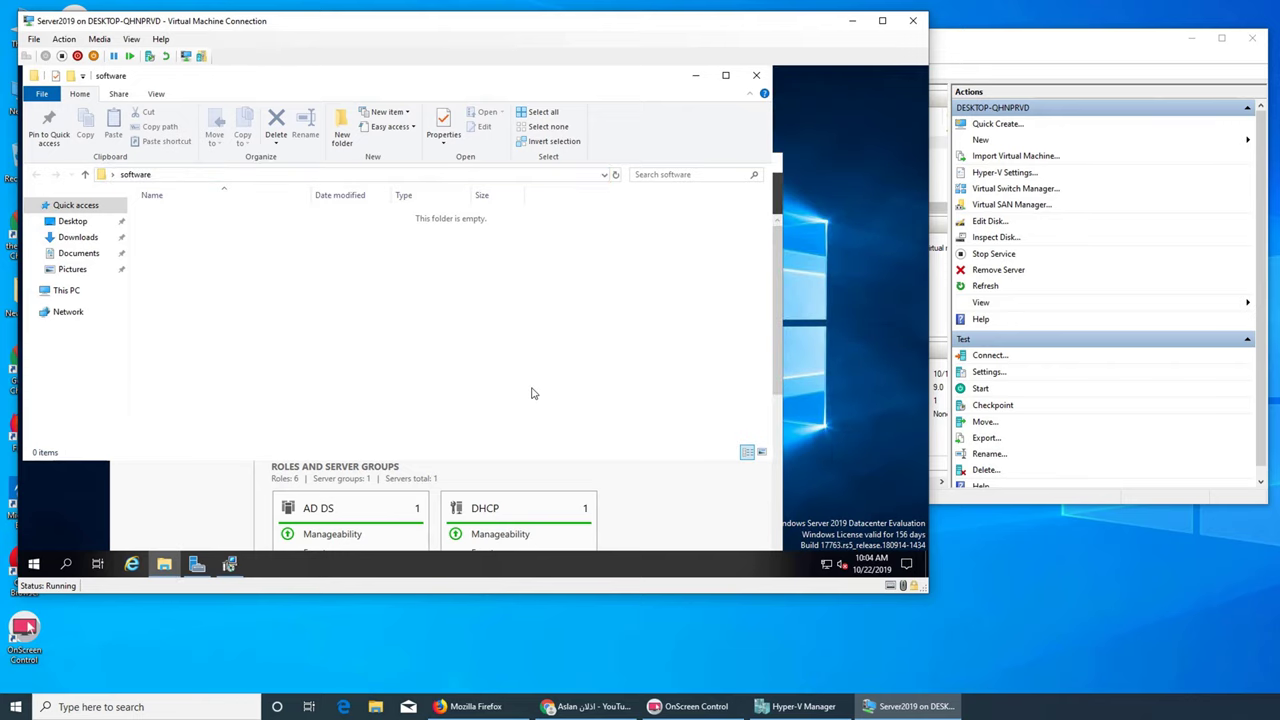
left_click(758, 77)
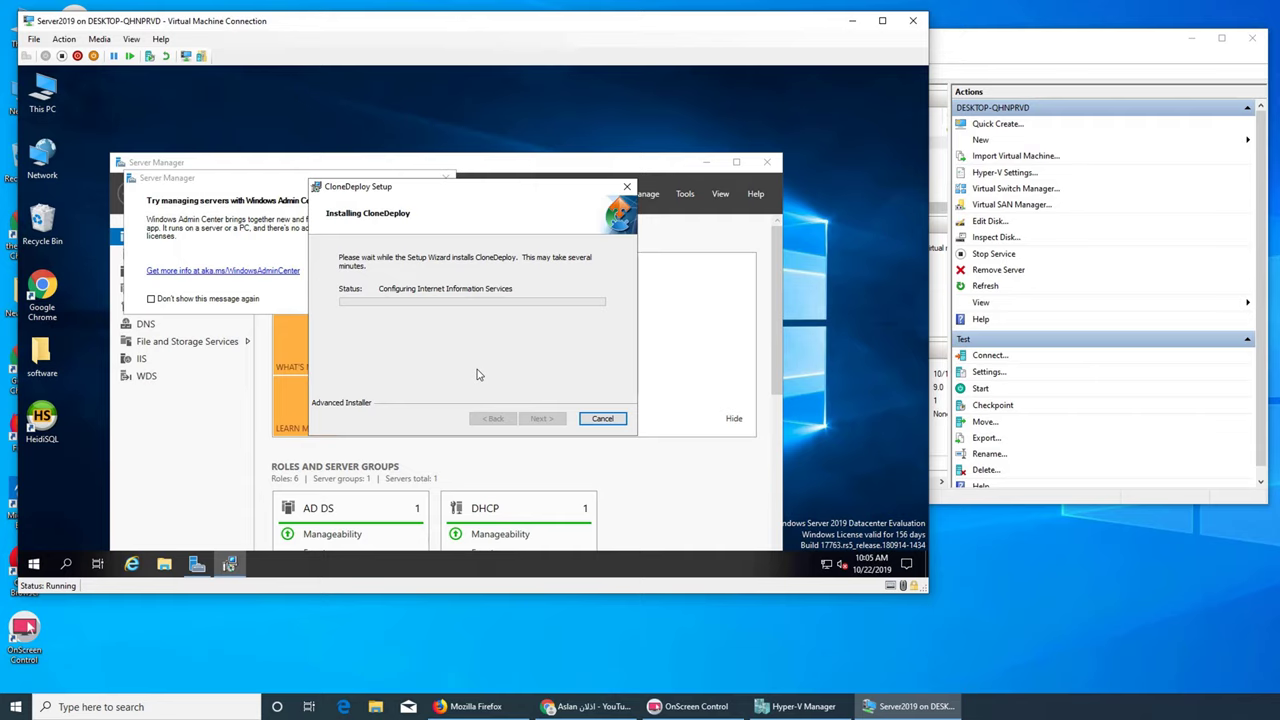
Dismiss the Windows Admin Center popup and finish the CloneDeploy setup
left_click(270, 240)
left_click(445, 177)
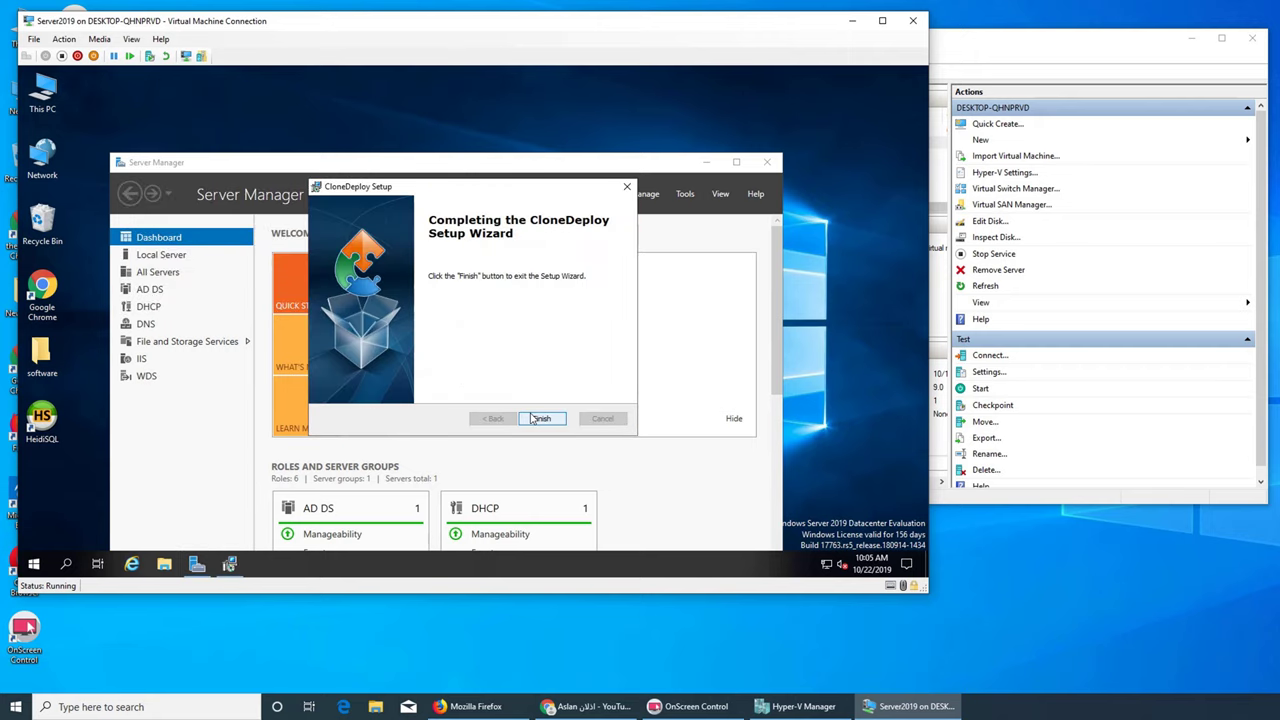
left_click(540, 420)
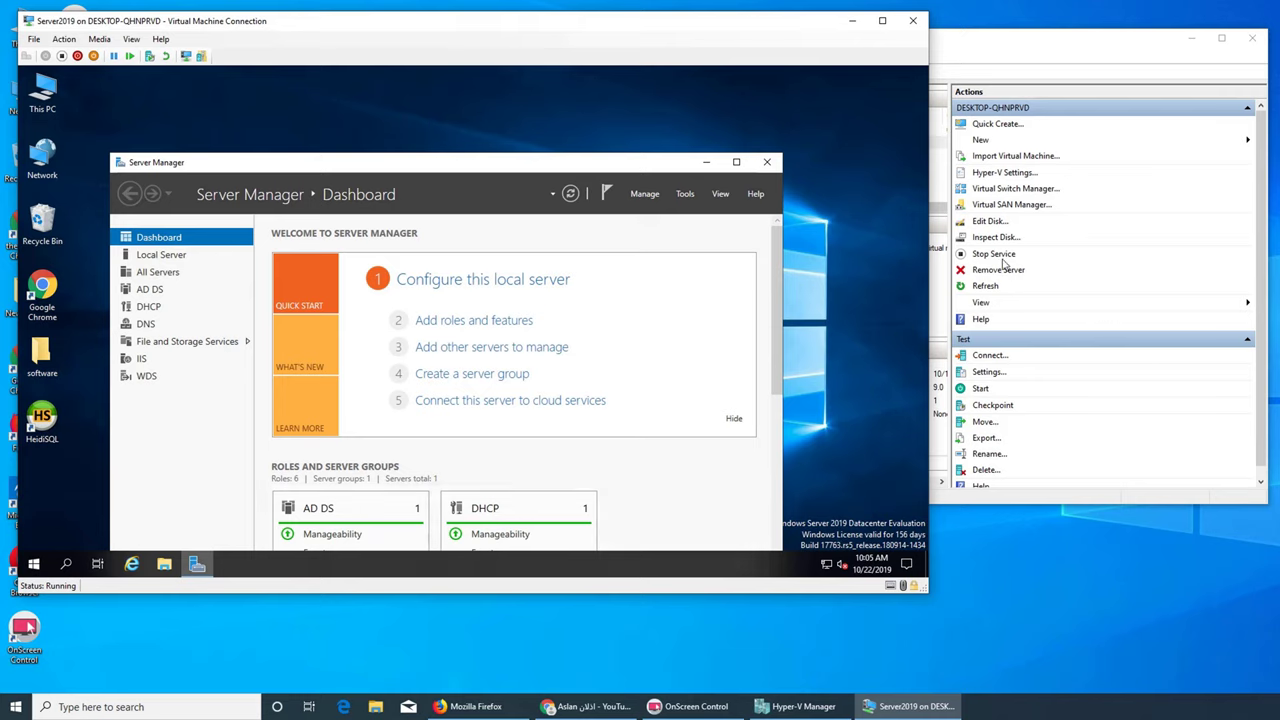
Show the DHCP servers page in Server Manager, briefly checking the Tools menu
left_click(149, 308)
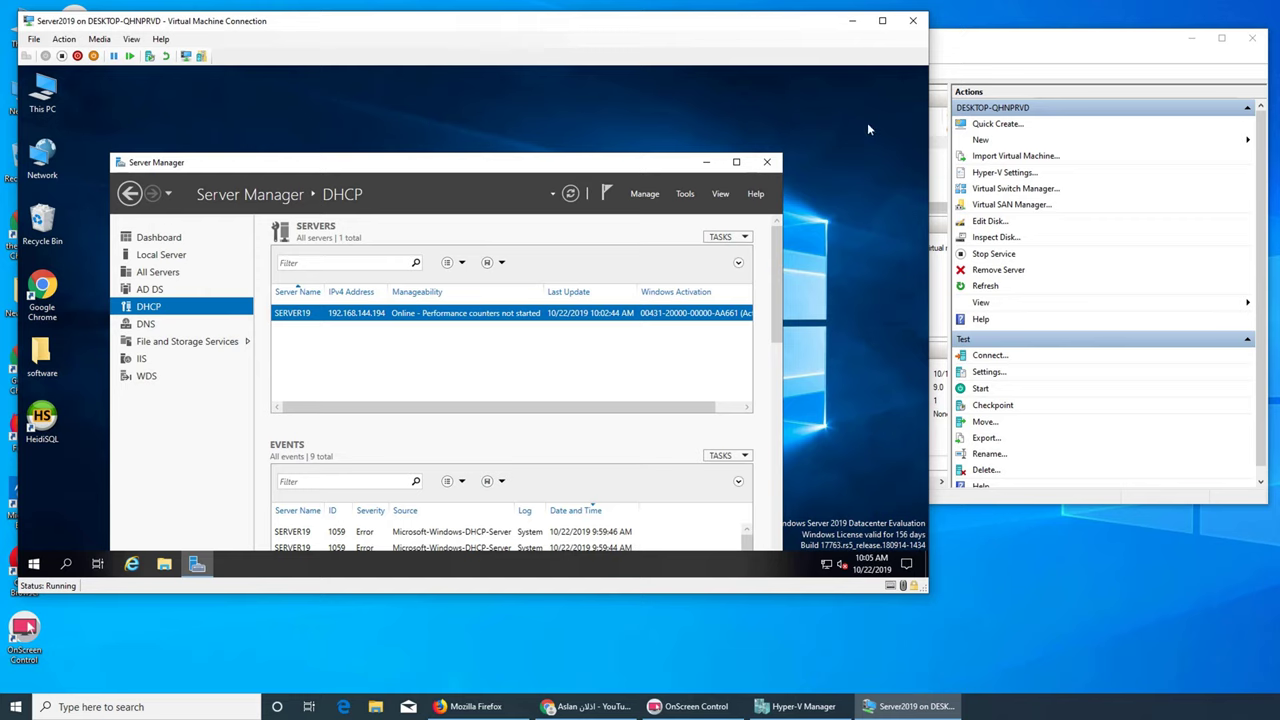
left_click(685, 195)
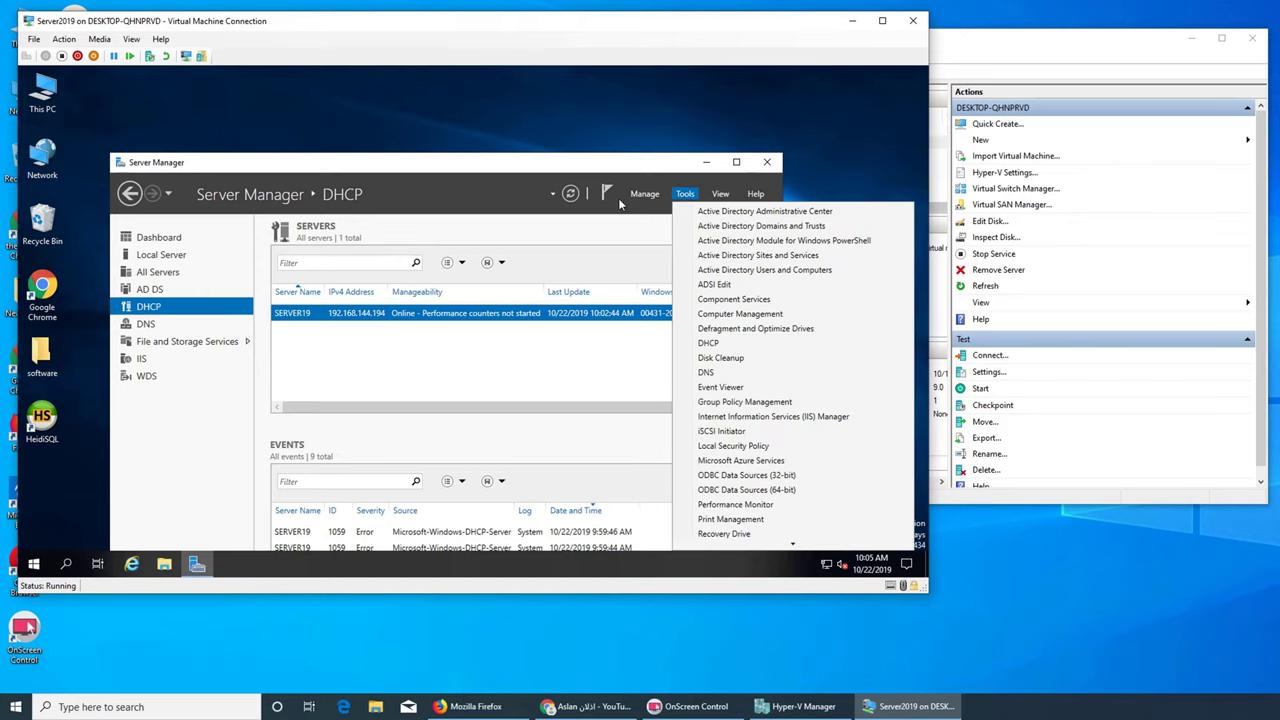
left_click(617, 233)
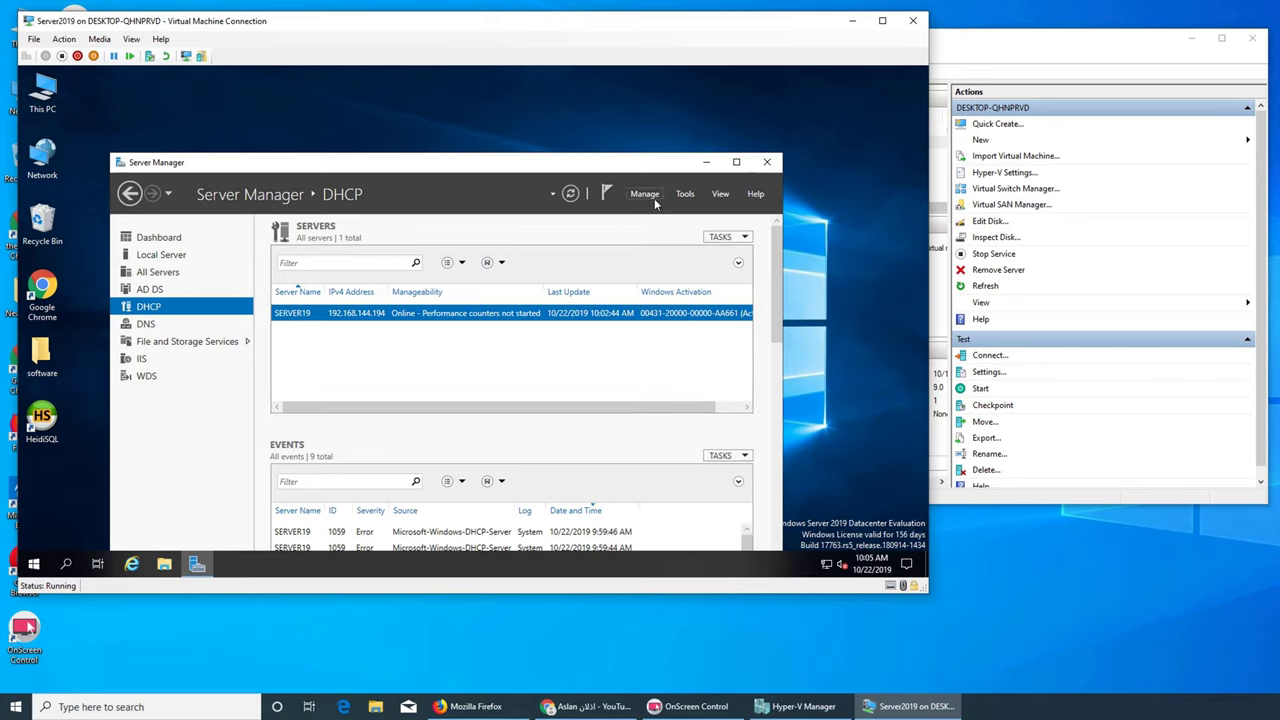
Step through the Add Roles and Features Wizard to the server roles list, then cancel it
left_click(654, 197)
left_click(655, 210)
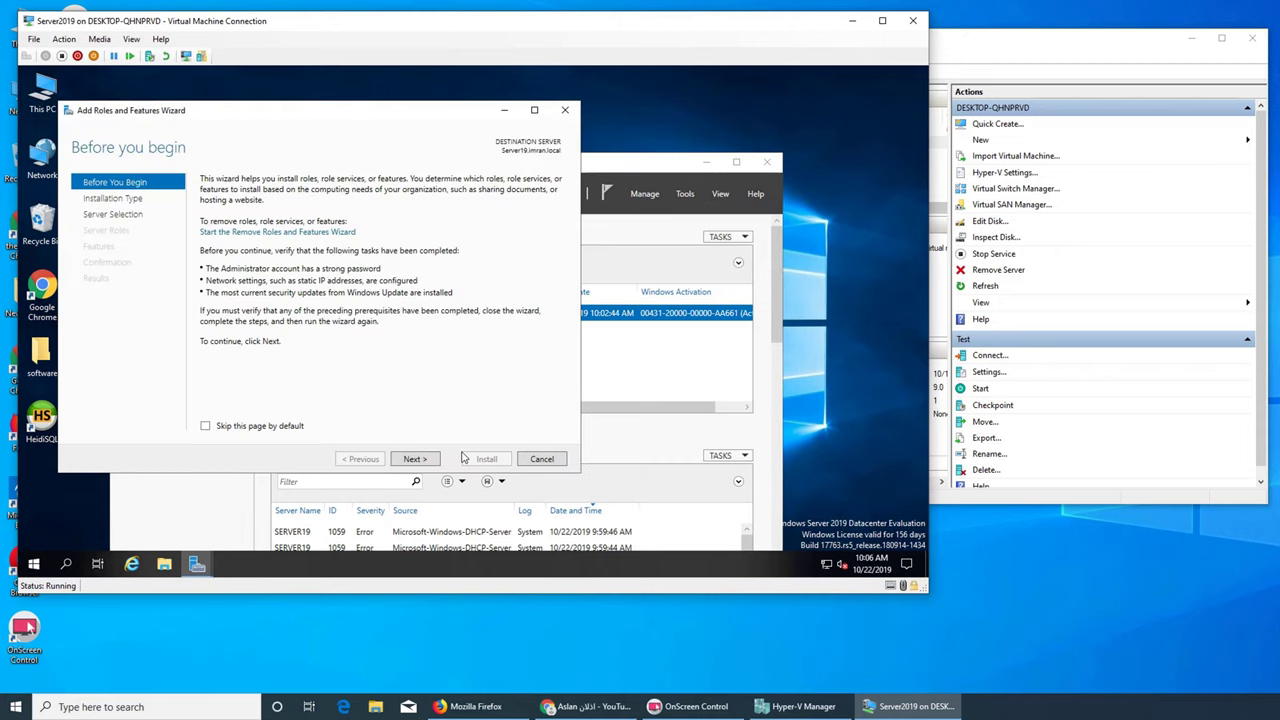
left_click(419, 468)
left_click(417, 462)
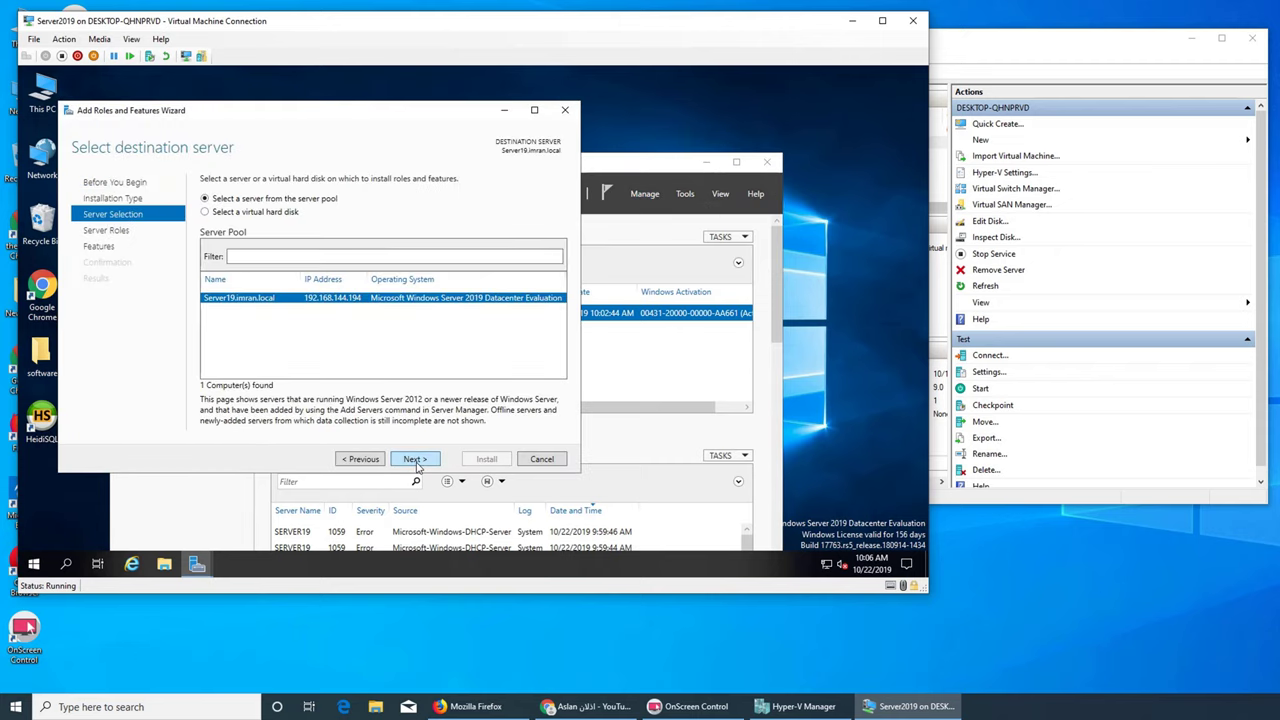
left_click(415, 460)
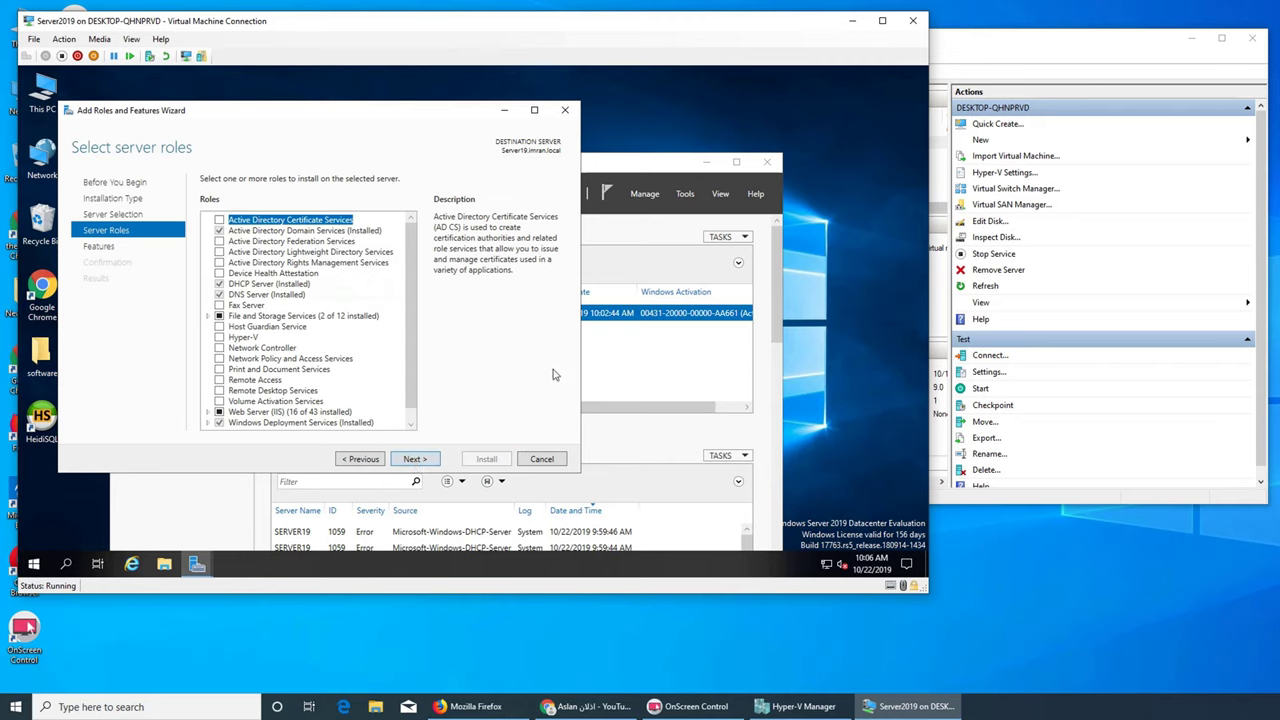
left_click(548, 462)
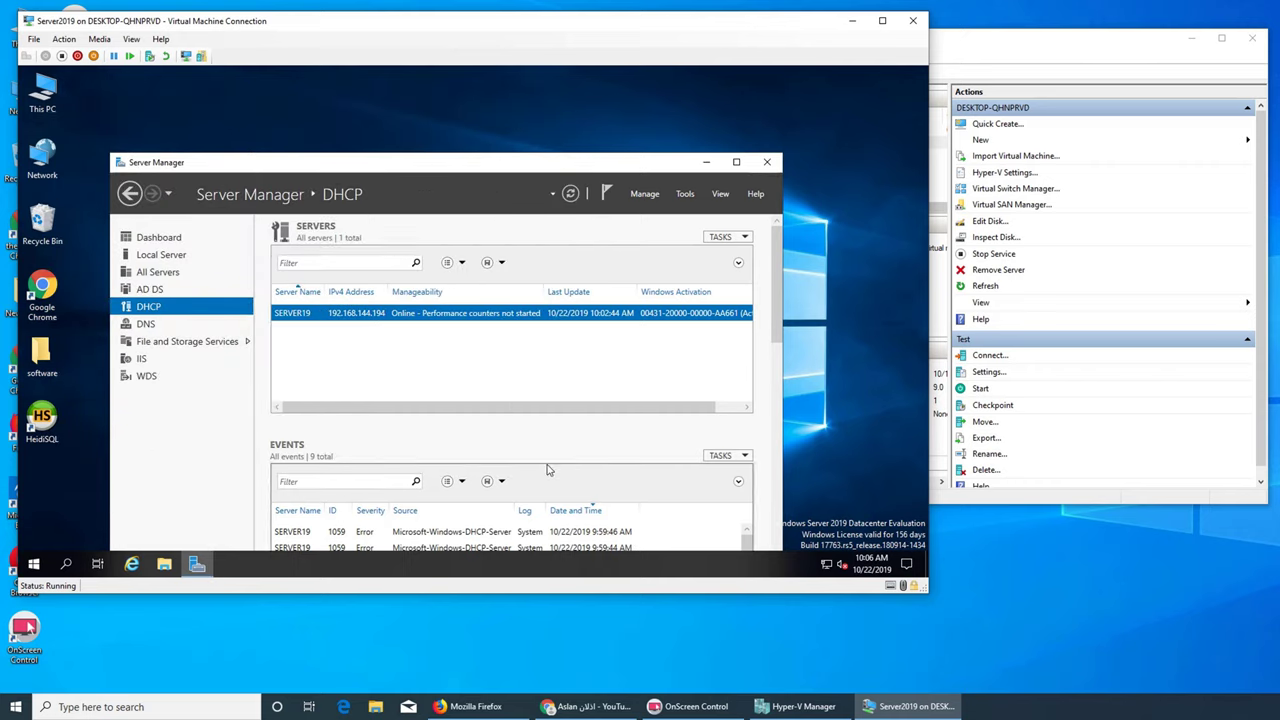
Launch the DHCP console from Tools and enlarge its window and tree pane
left_click(683, 195)
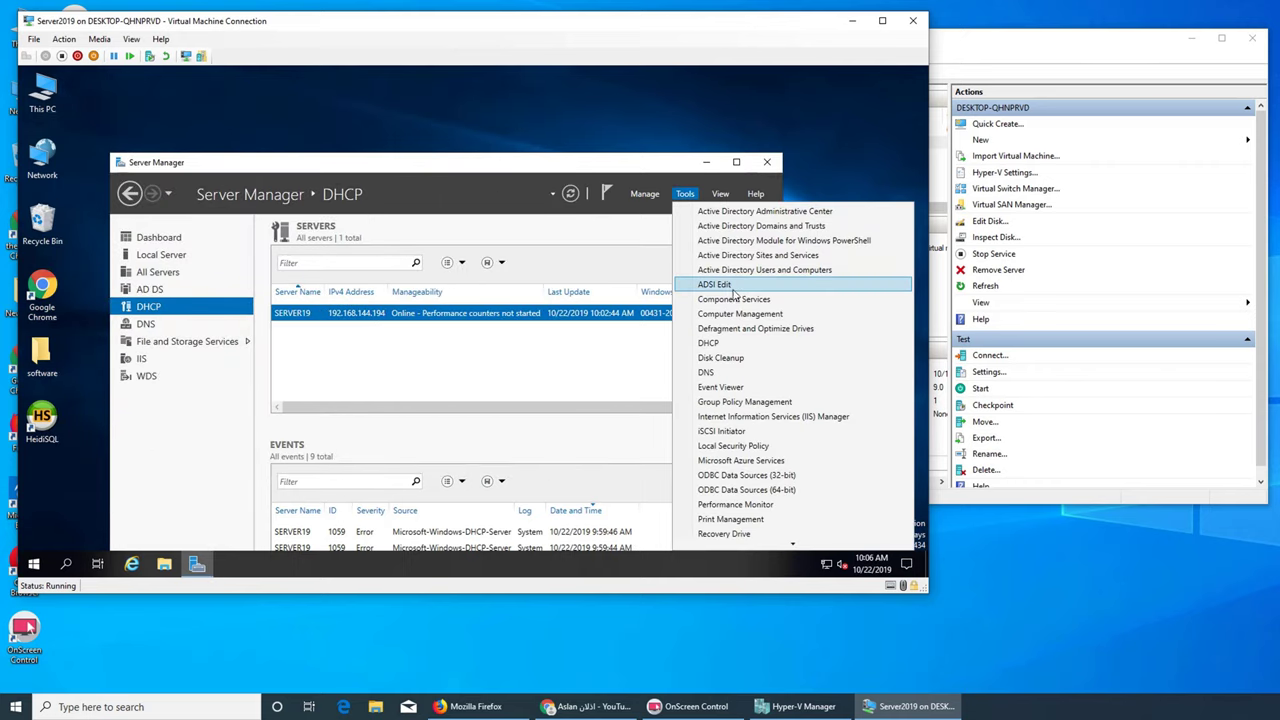
left_click(710, 343)
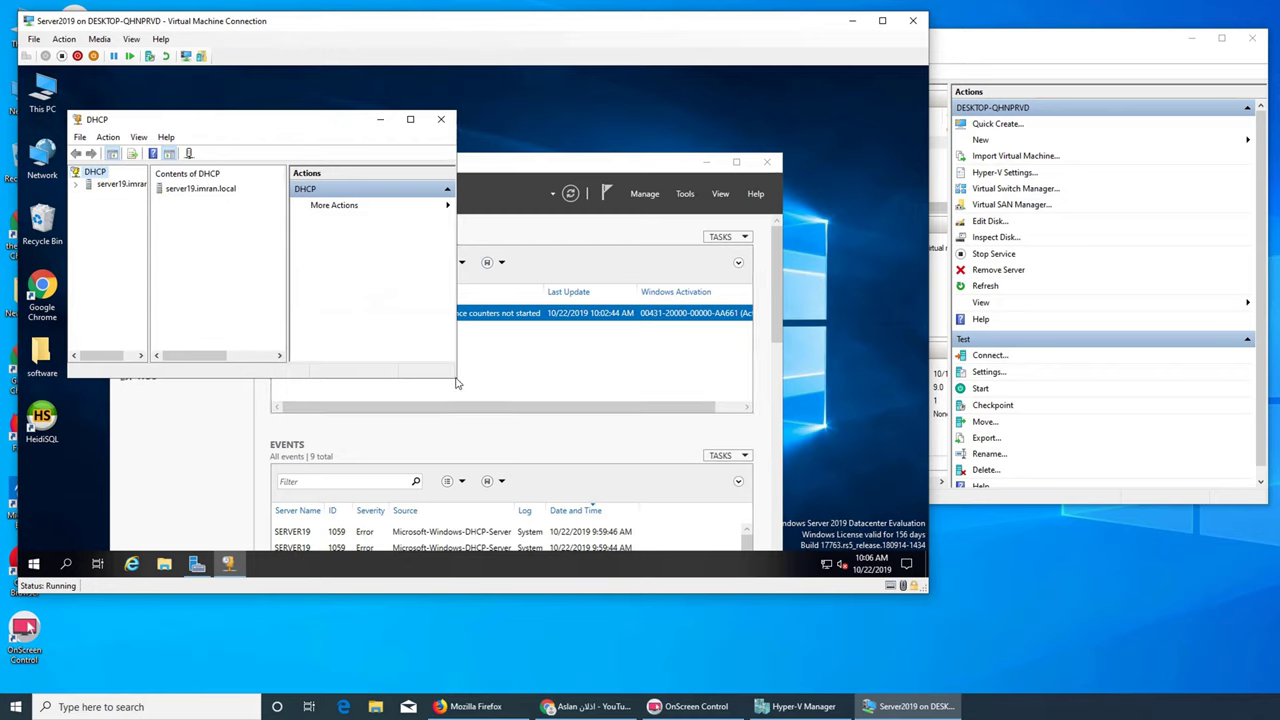
left_click_drag(455, 381, 637, 490)
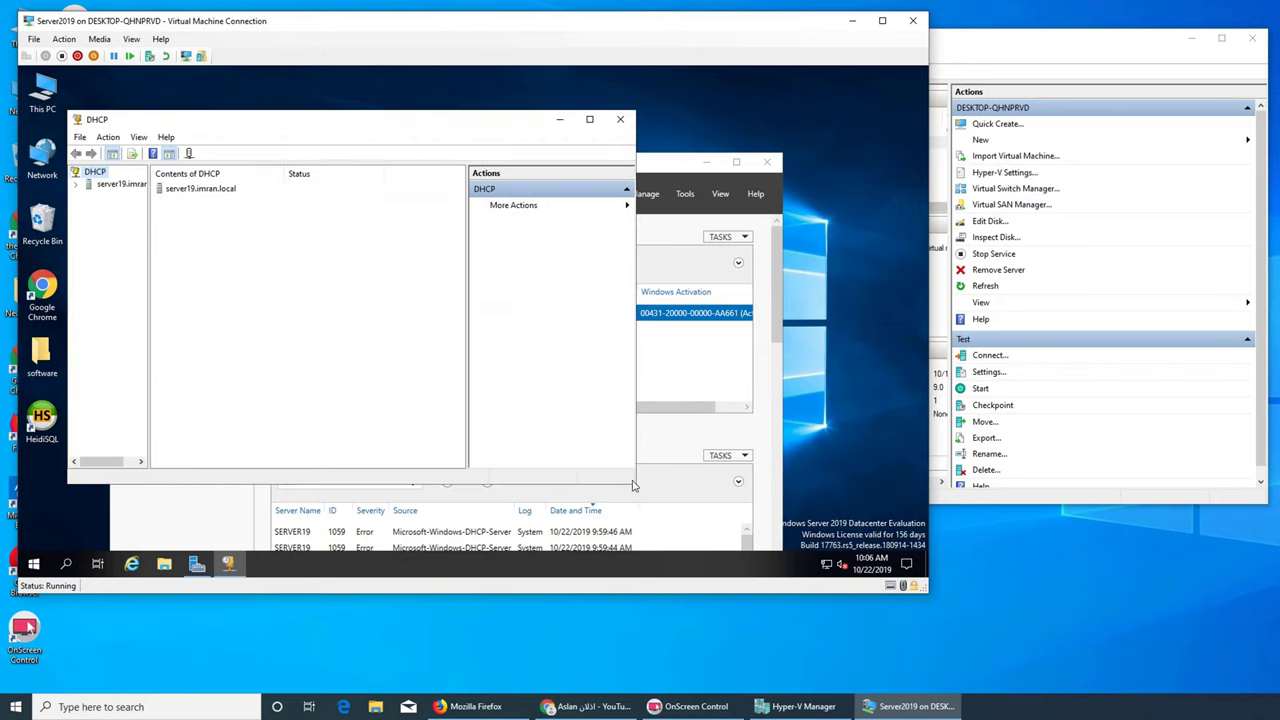
left_click_drag(148, 343, 256, 346)
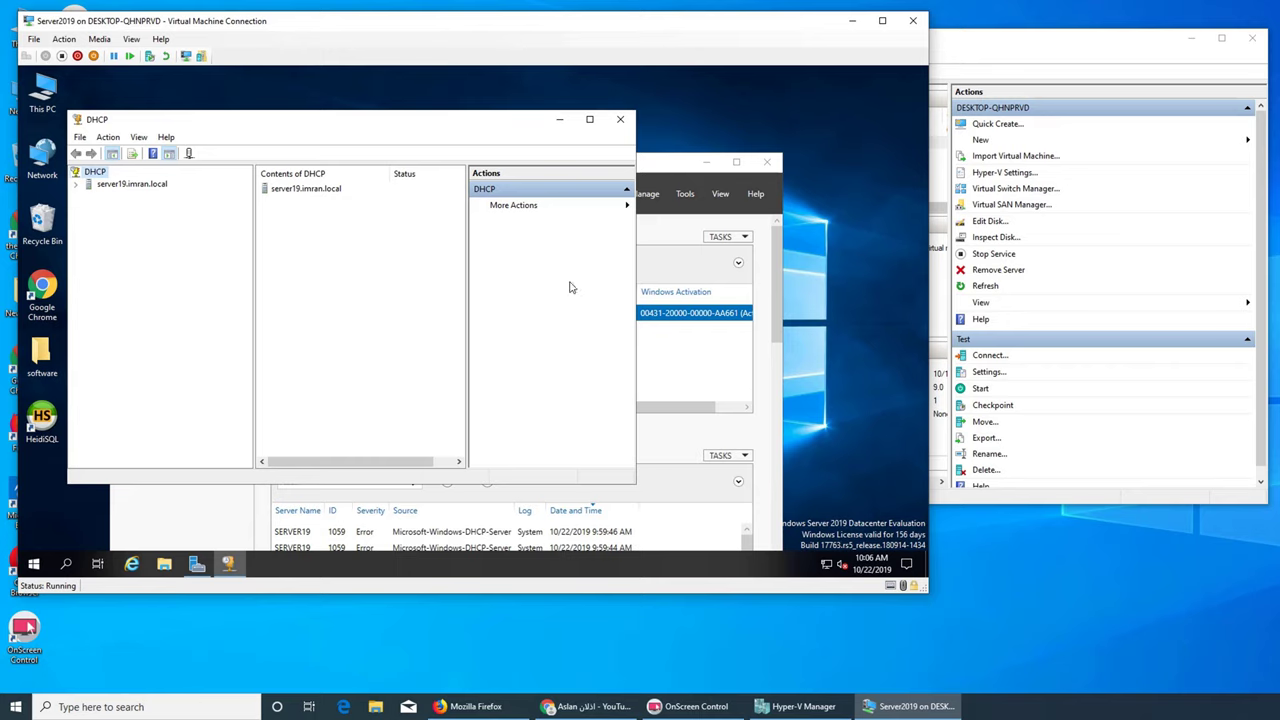
Expand server19.imran.local and IPv4, then choose New Scope on IPv4
left_click(77, 185)
left_click(90, 197)
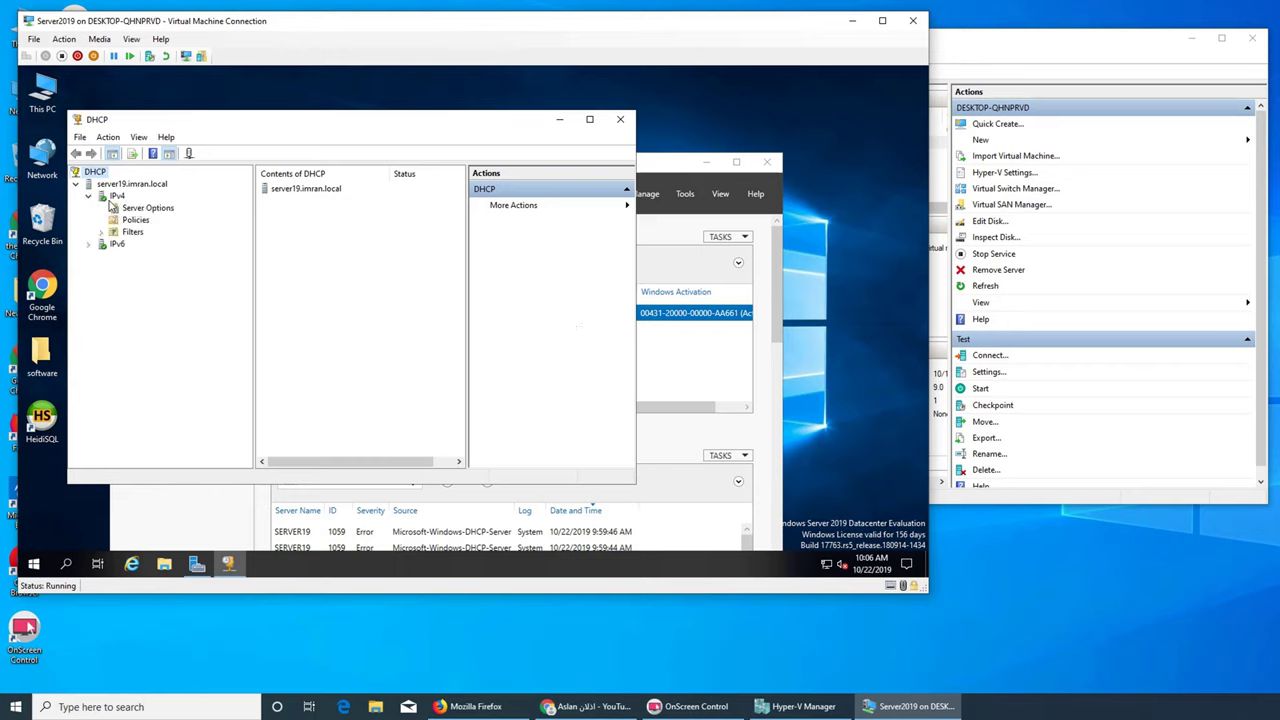
right_click(109, 200)
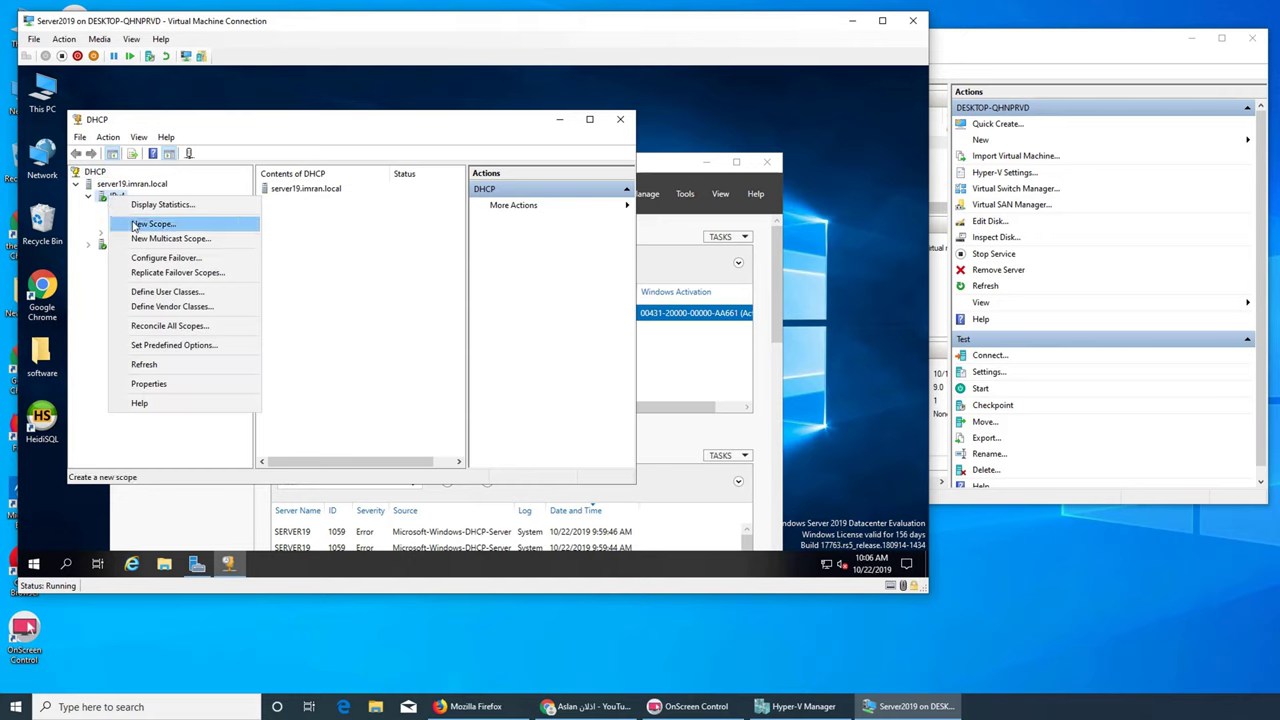
left_click(135, 227)
Enter 'clonedeploy' as the scope name, fixing a typo, and advance to the range page
left_click(431, 422)
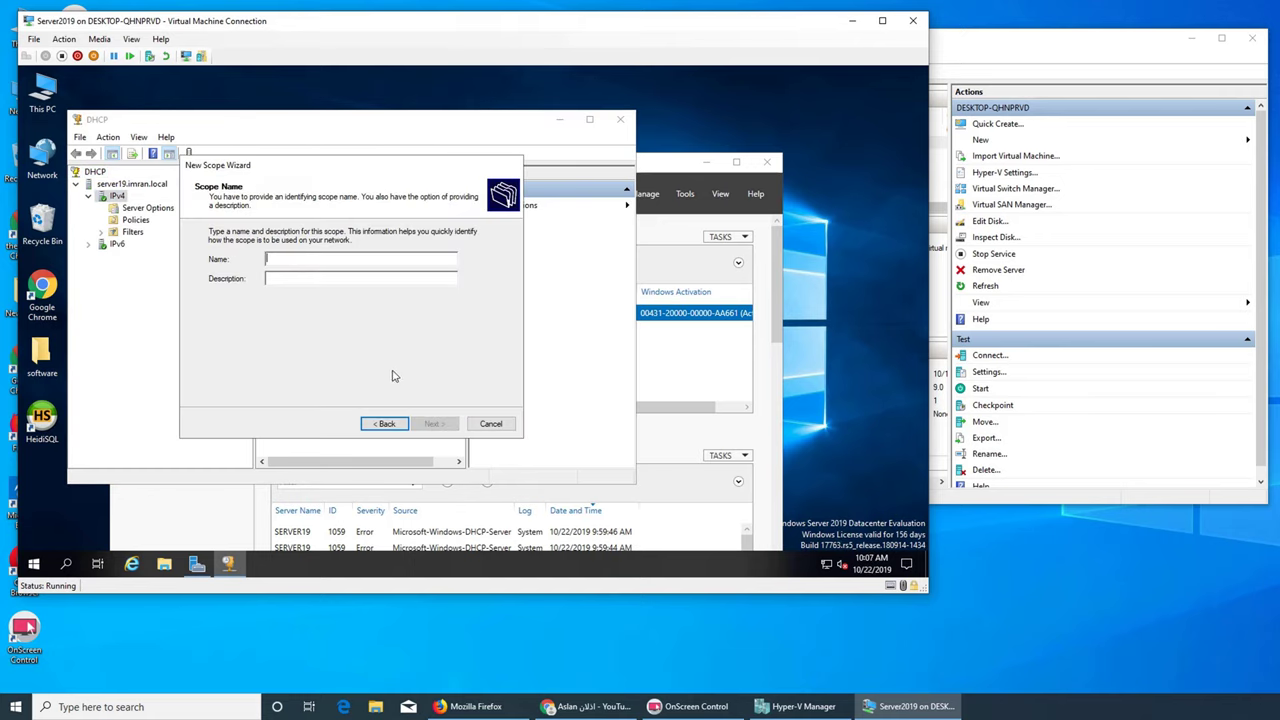
type("clonedeop")
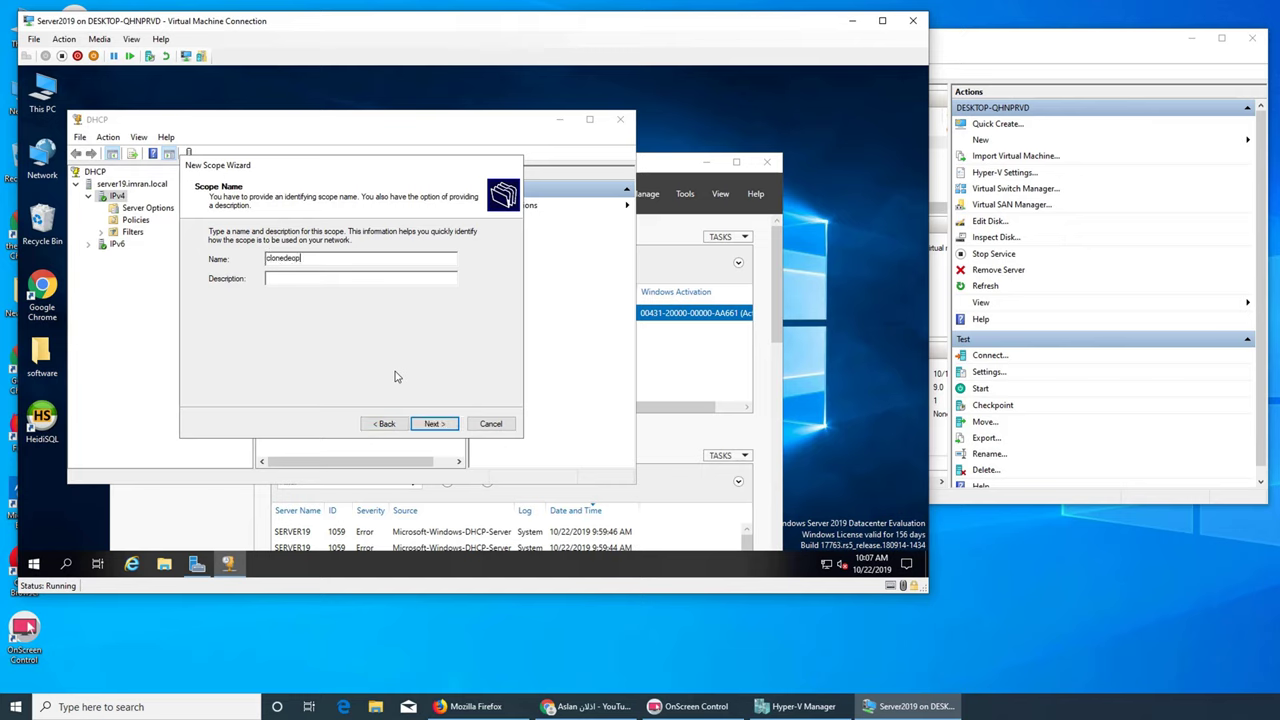
key("BackSpace")
key("BackSpace")
type("ploy")
left_click(434, 427)
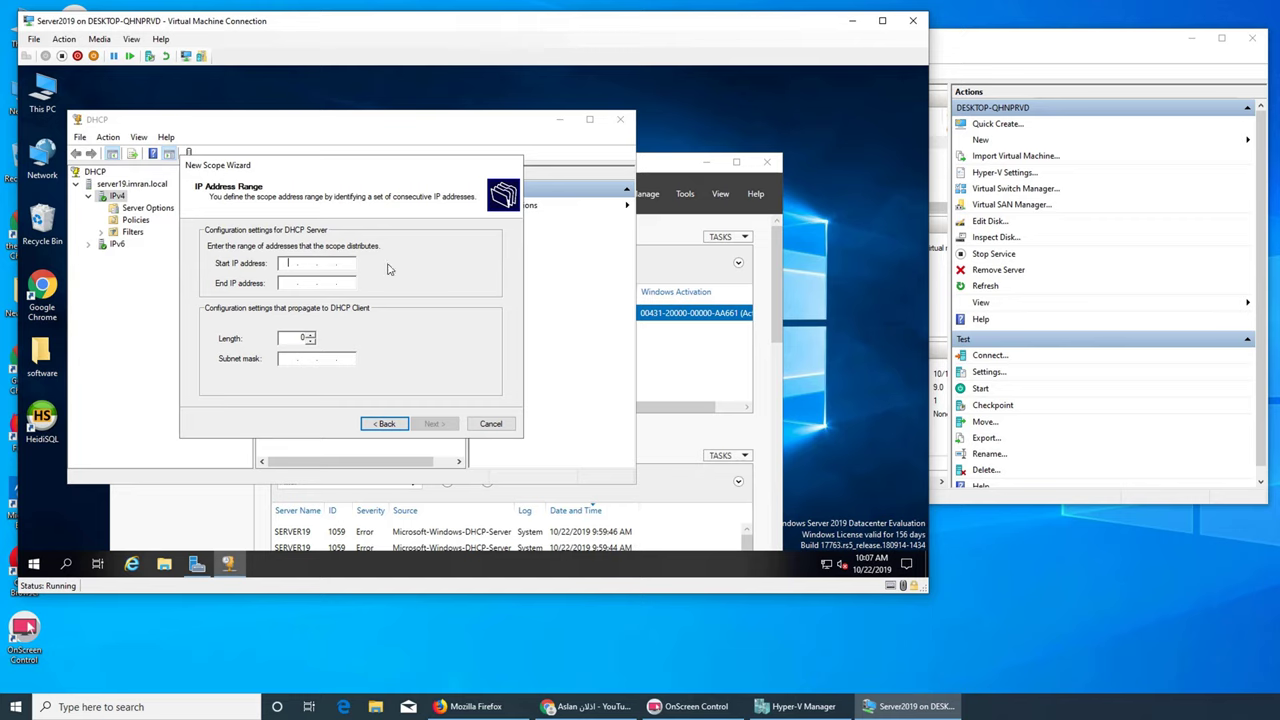
Enter start IP 192.168.144.195 (after a typo) and end IP 192.168.144.205, then advance
left_click(397, 128)
left_click(618, 176)
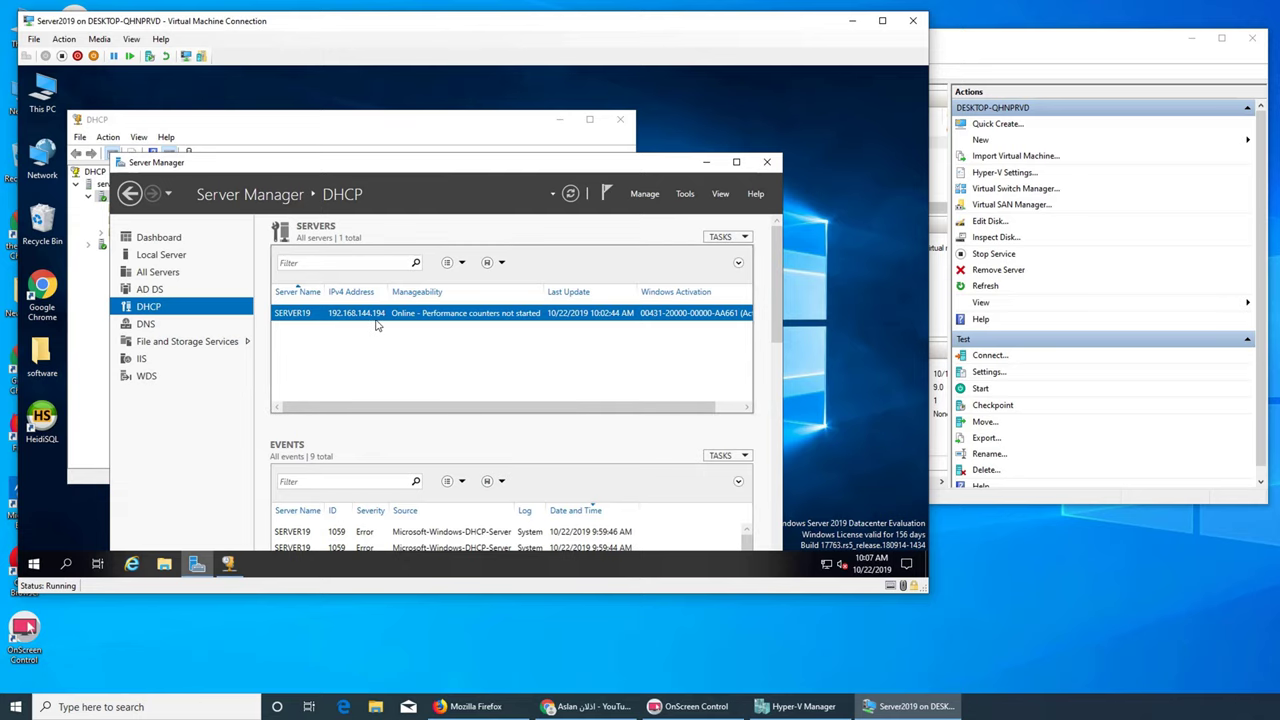
left_click(345, 127)
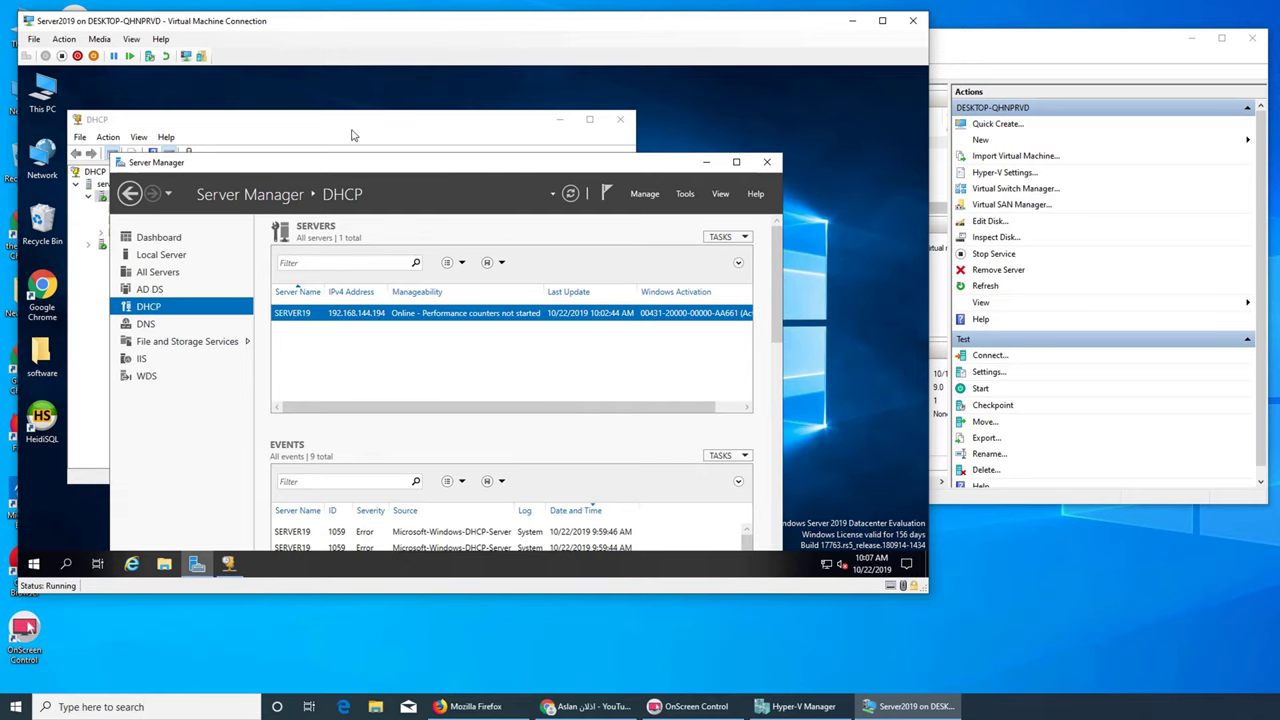
type("198 . 2 . 168 . 14")
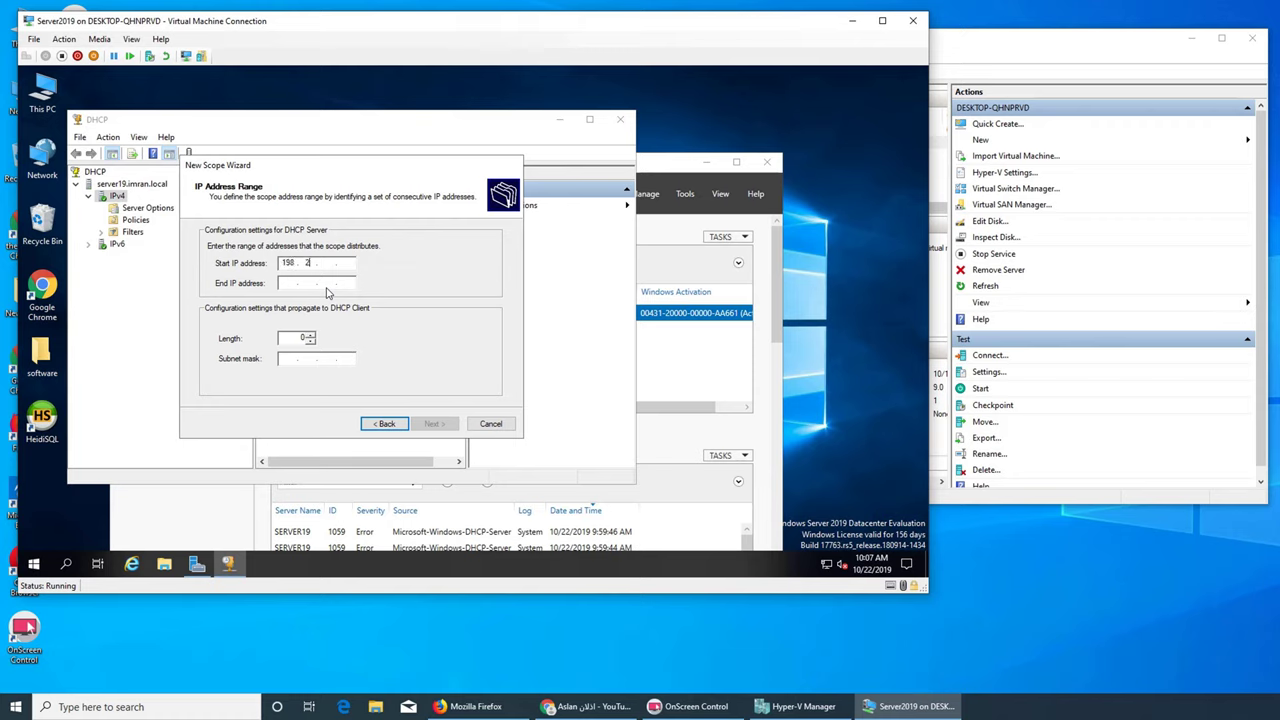
type("4")
key("BackSpace")
key("BackSpace")
key("BackSpace")
key("BackSpace")
key("BackSpace")
key("BackSpace")
key("BackSpace")
key("BackSpace")
key("BackSpace")
key("BackSpace")
type("192 . 168 . 144 . 195")
left_click(653, 266)
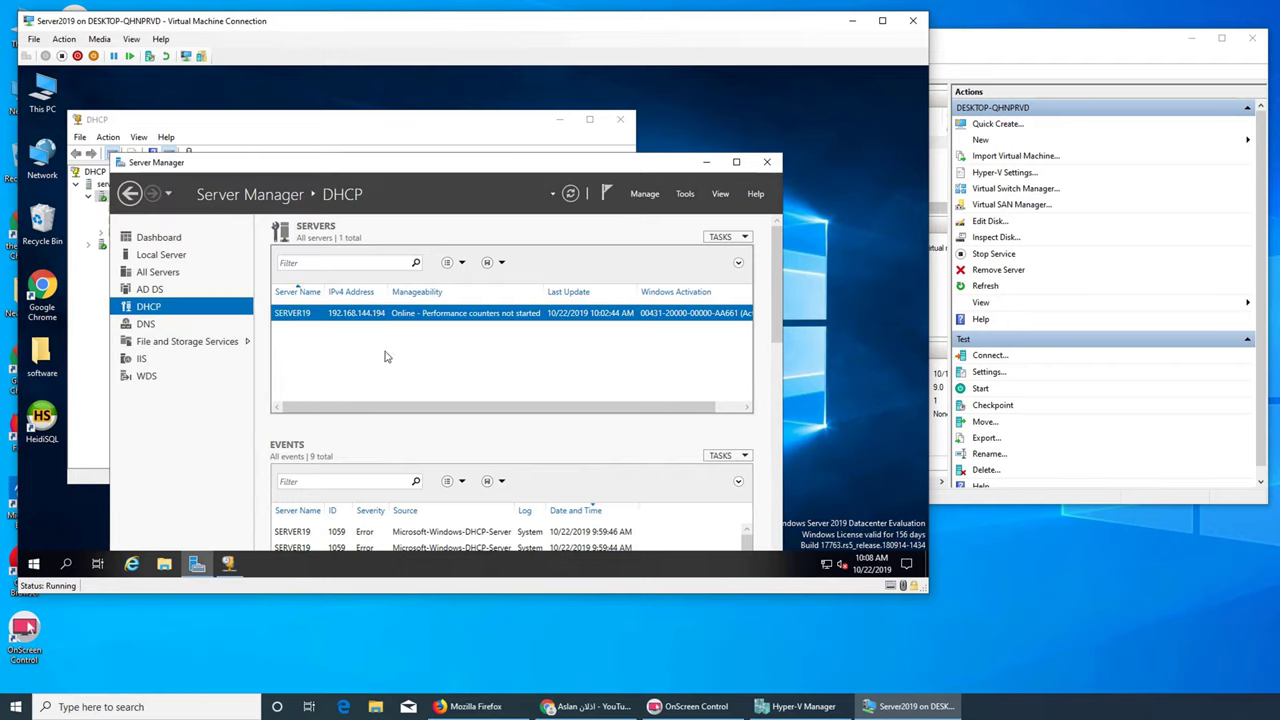
left_click(378, 128)
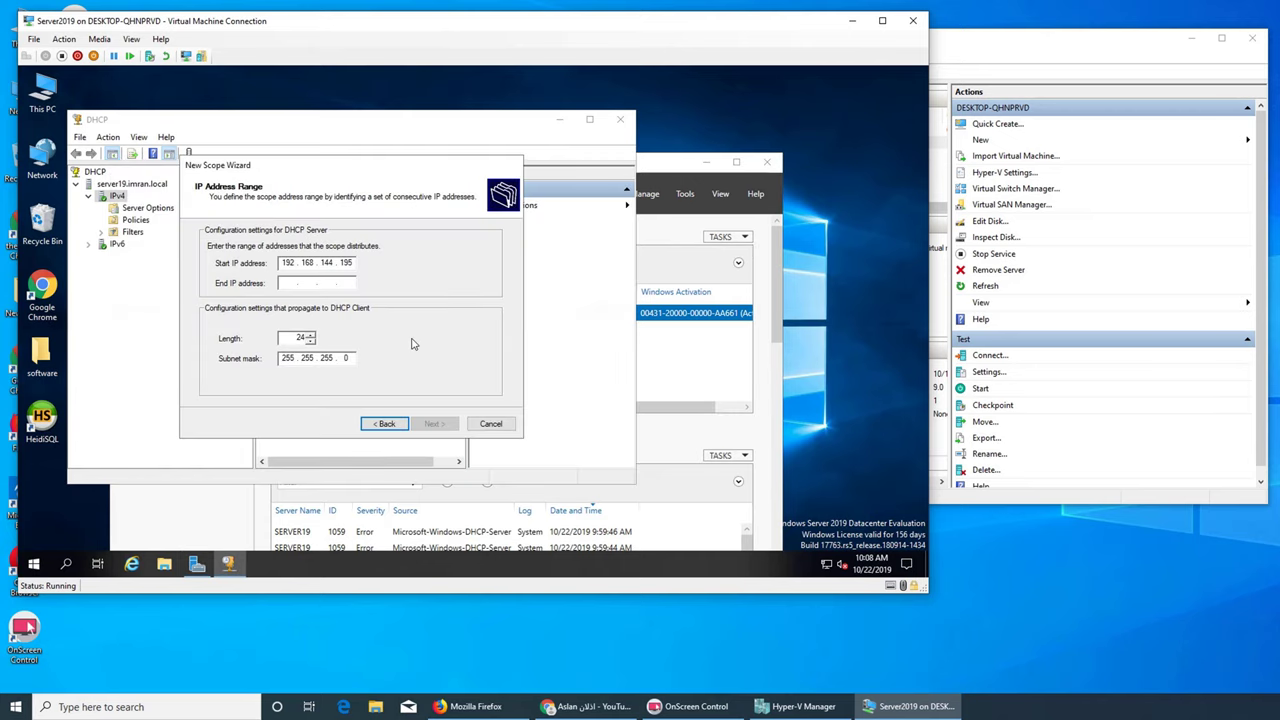
left_click(288, 284)
type("192 . 168 . ")
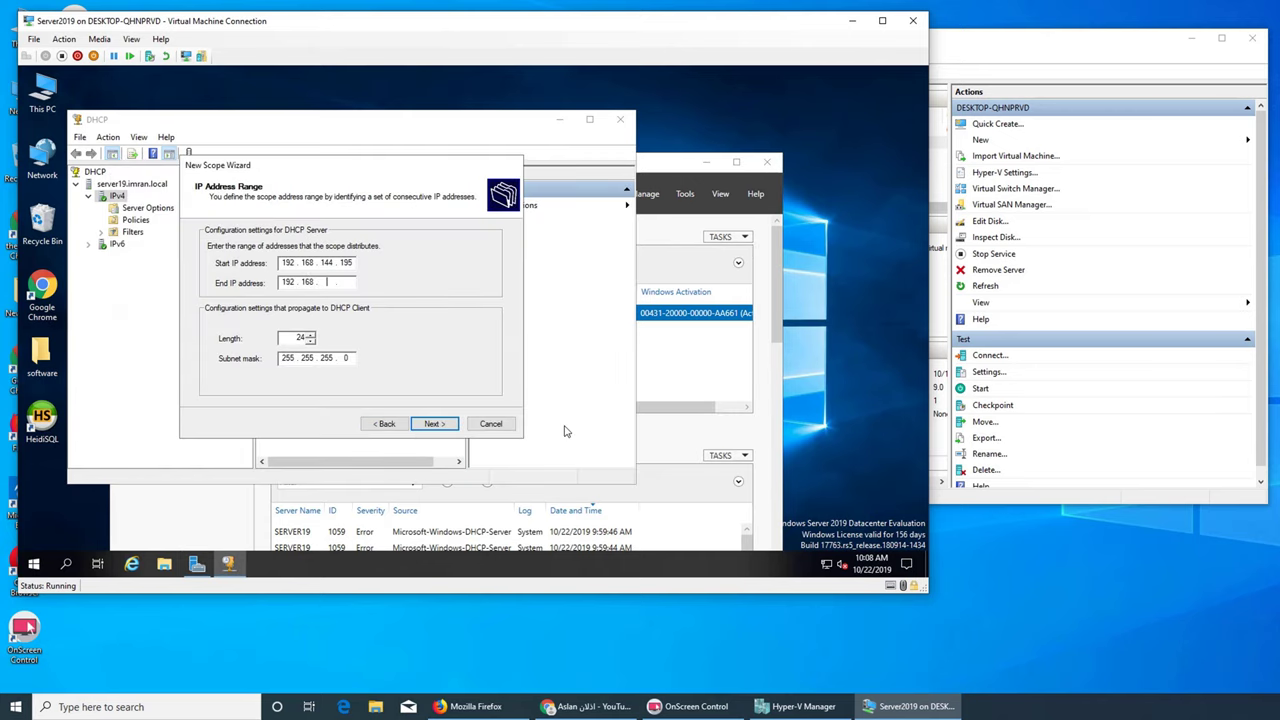
type("144 . 205")
left_click(424, 424)
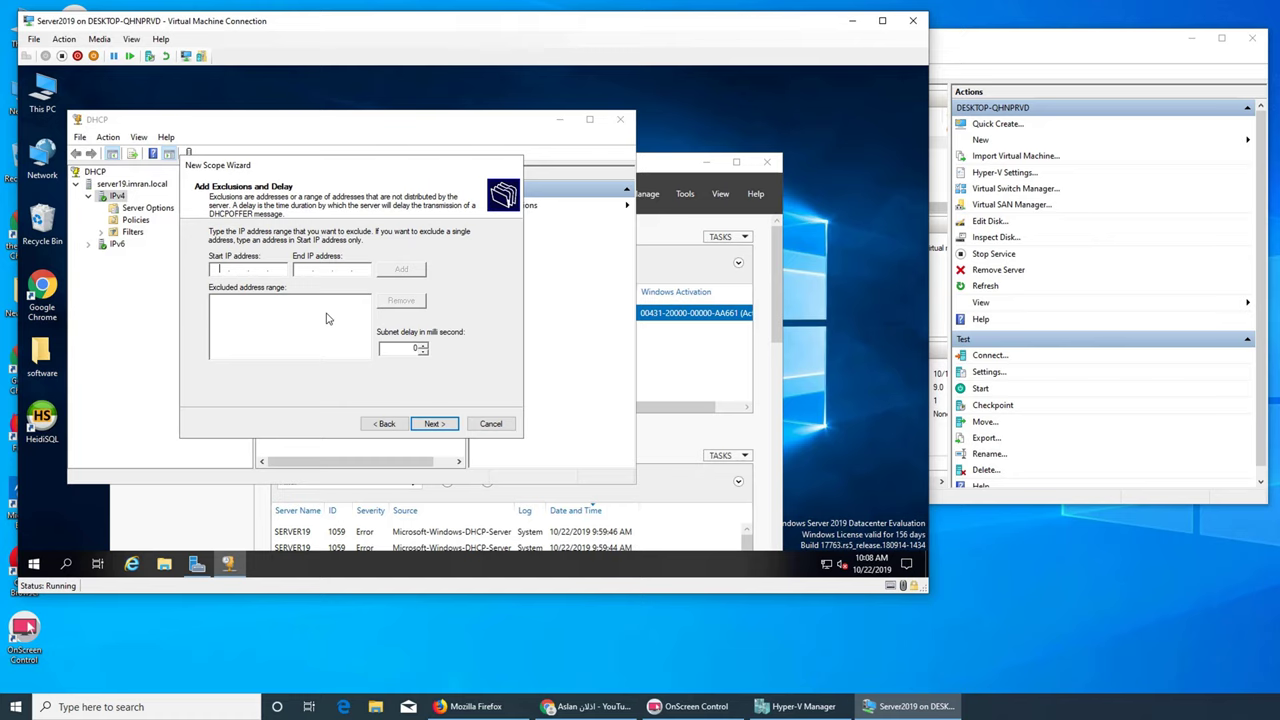
Try excluding 192.168.144.194 and dismiss the out-of-range error
type("192 . 168 . 144 . 194")
left_click(430, 424)
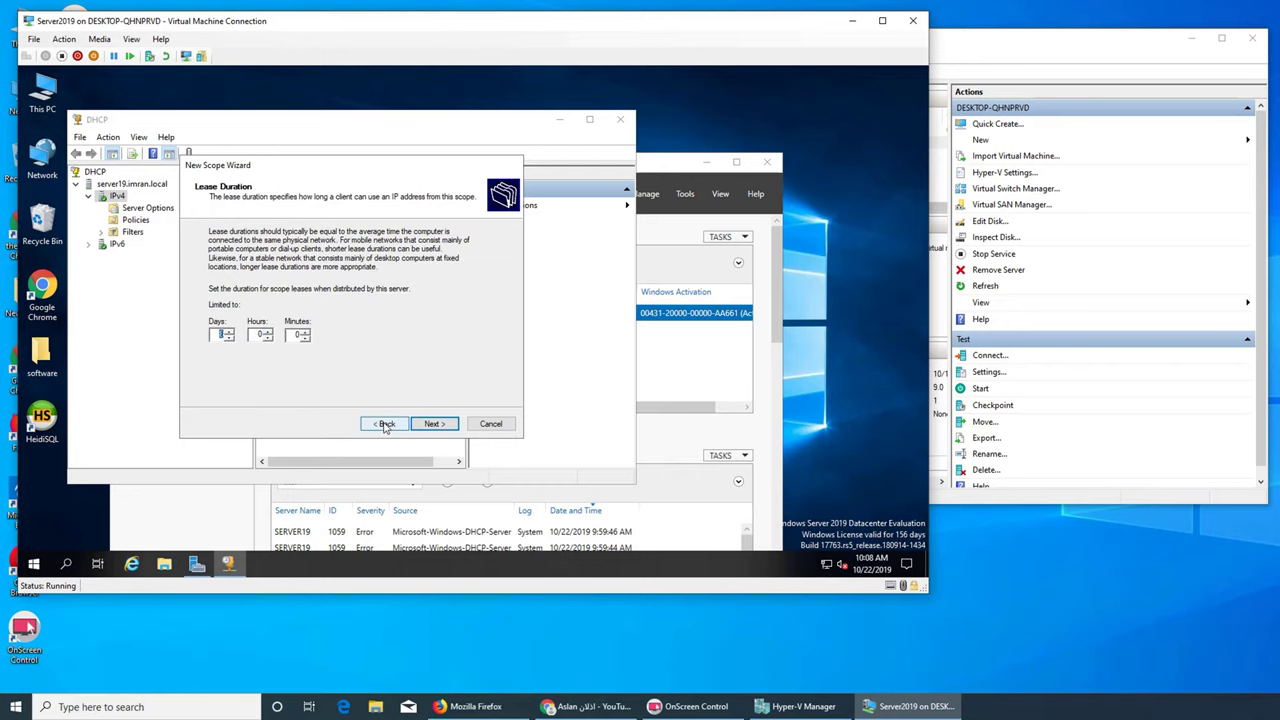
left_click(385, 424)
left_click(403, 272)
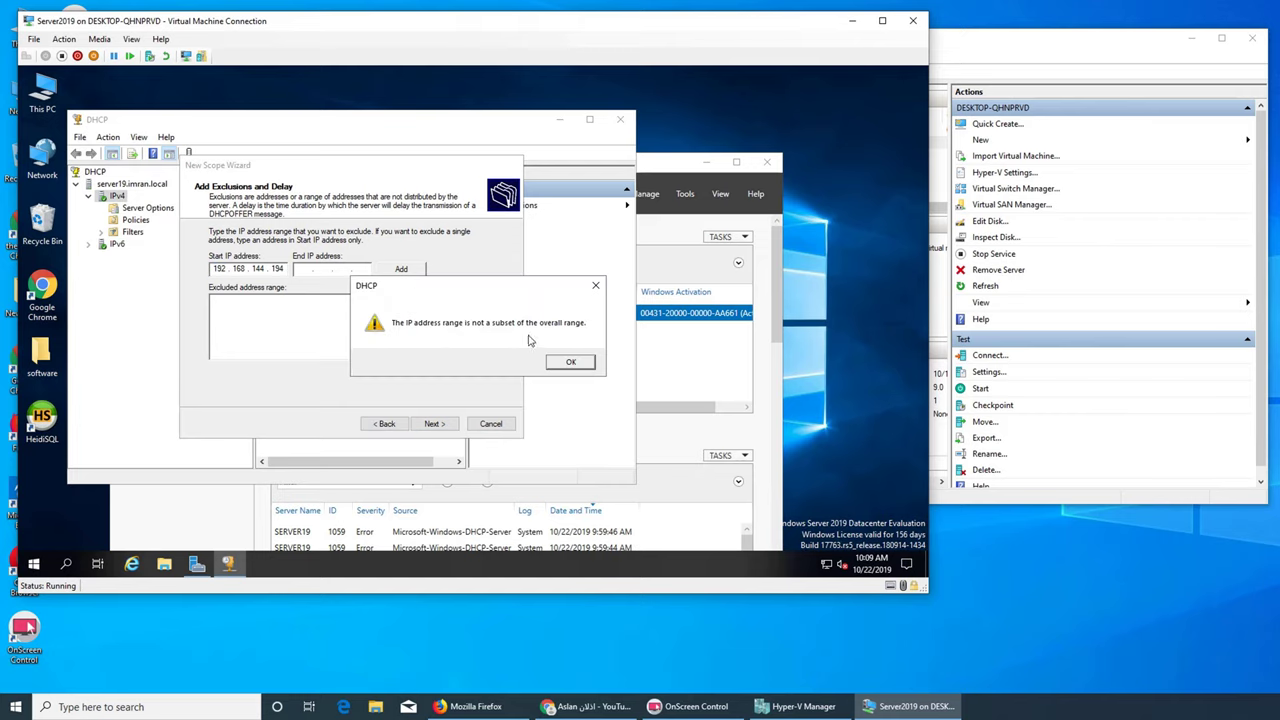
left_click(700, 207)
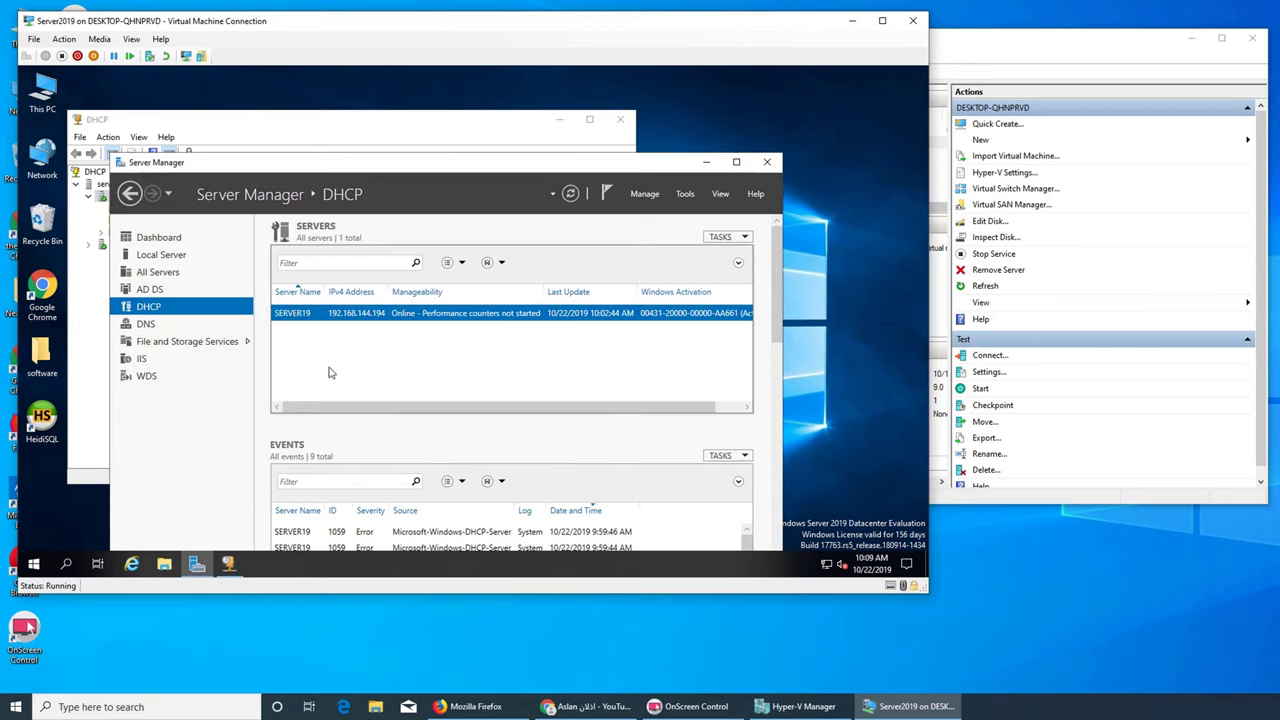
left_click(278, 120)
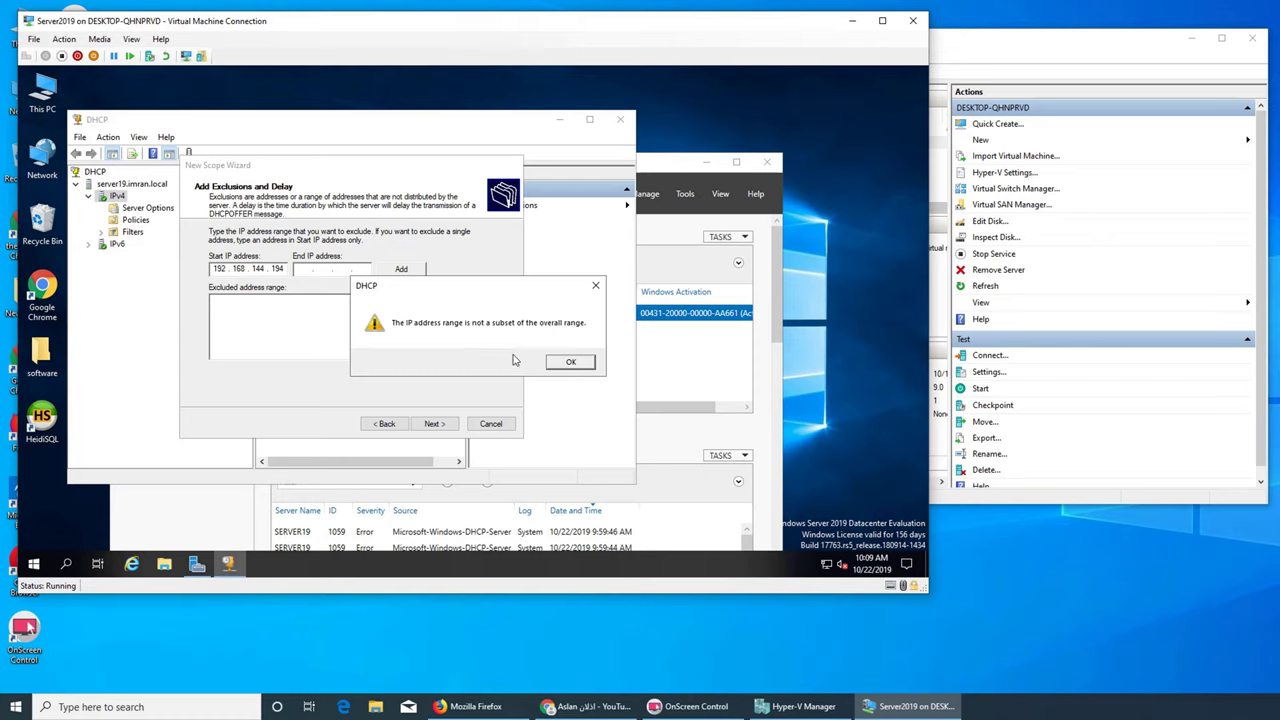
left_click(567, 366)
Change the start IP to 192.168.144.194, exclude it, and keep the default lease
left_click(386, 424)
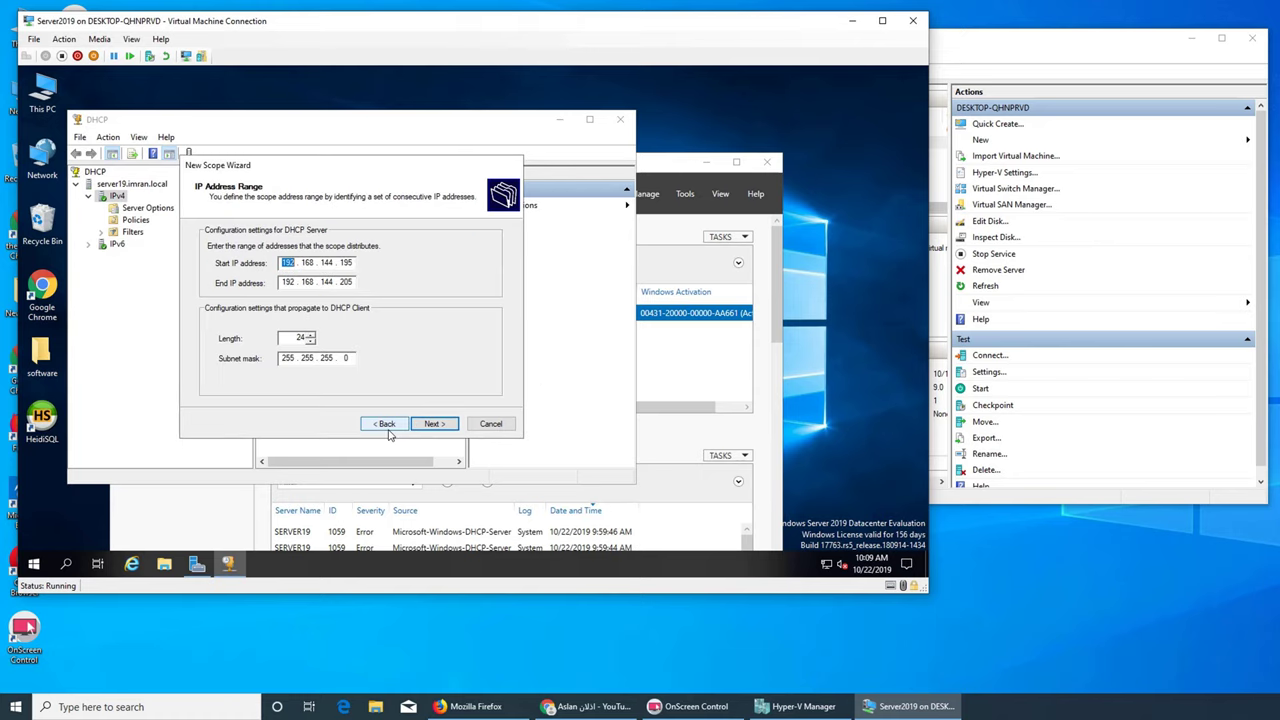
key("BackSpace")
type("4")
left_click(432, 424)
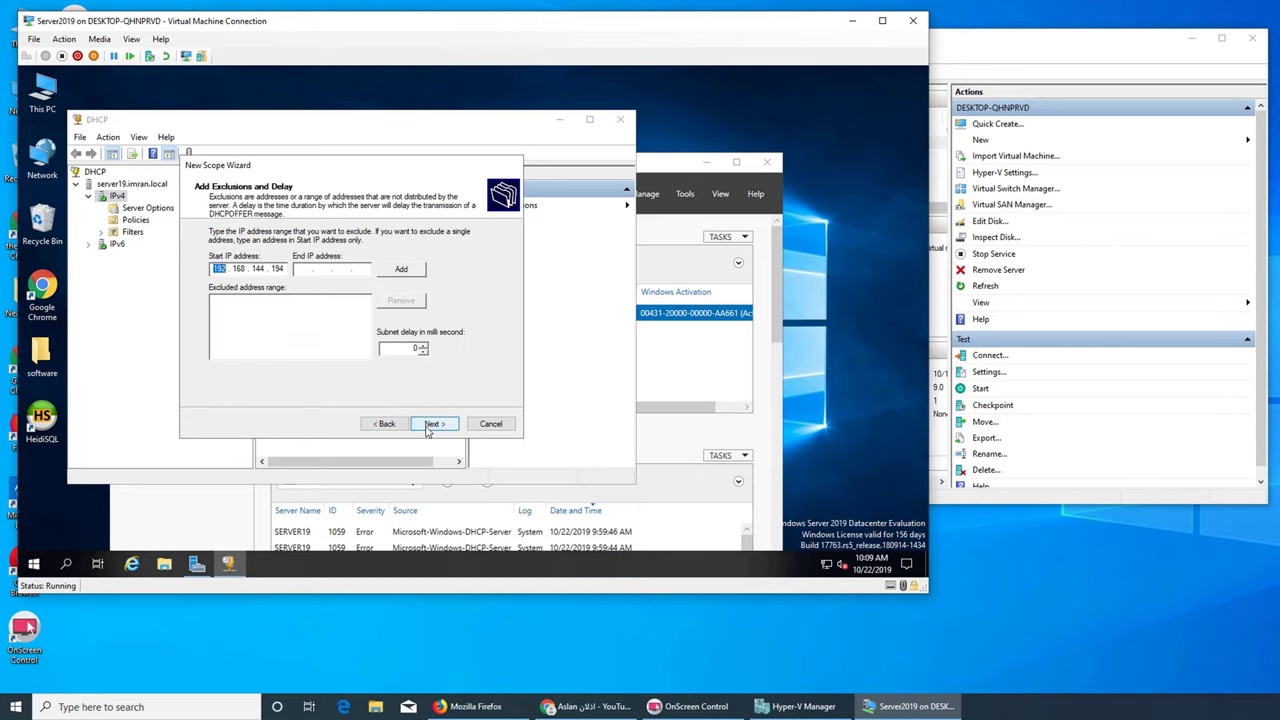
left_click(400, 270)
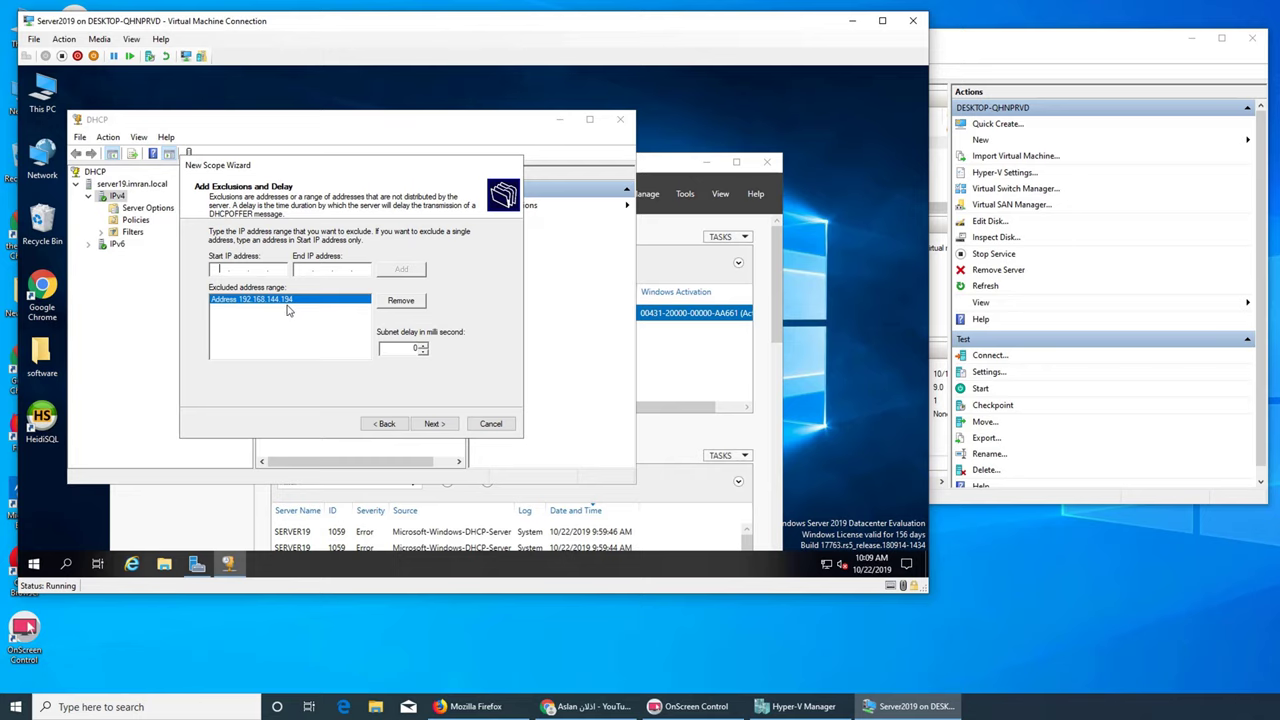
left_click(432, 424)
left_click(440, 424)
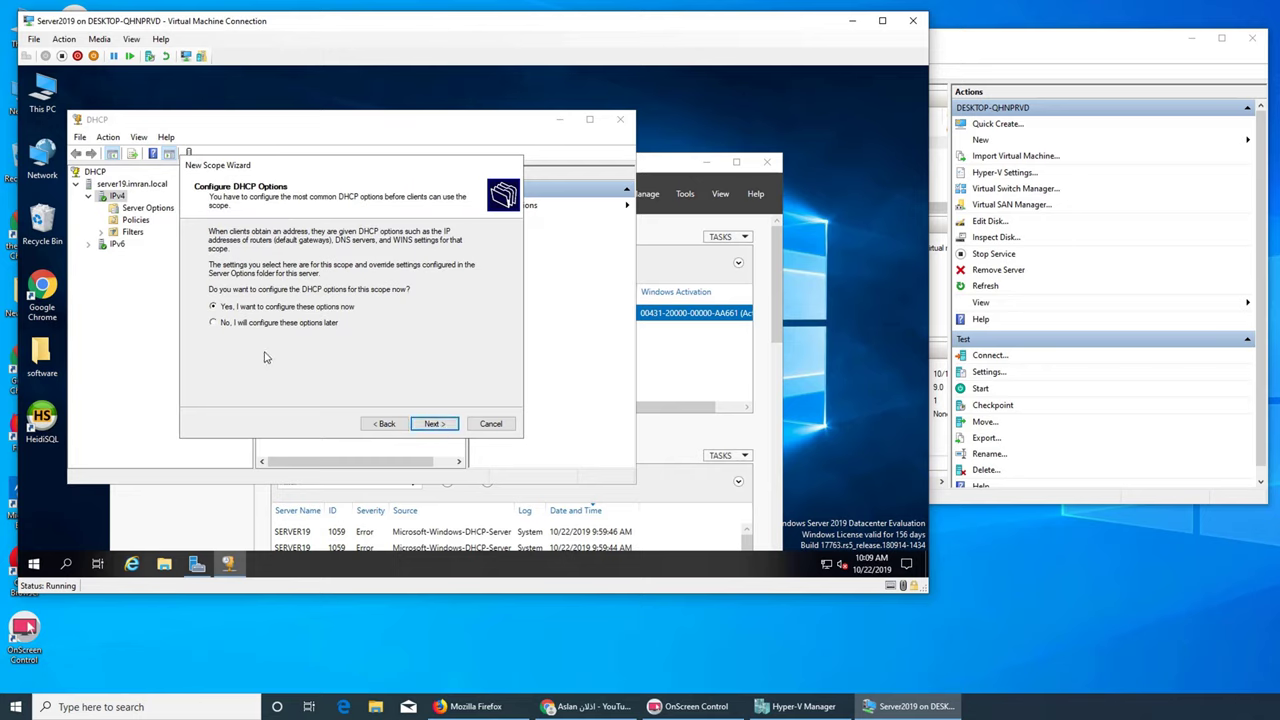
Choose to configure DHCP options now, advance to the Router page, and open the VM's Start menu
left_click(432, 424)
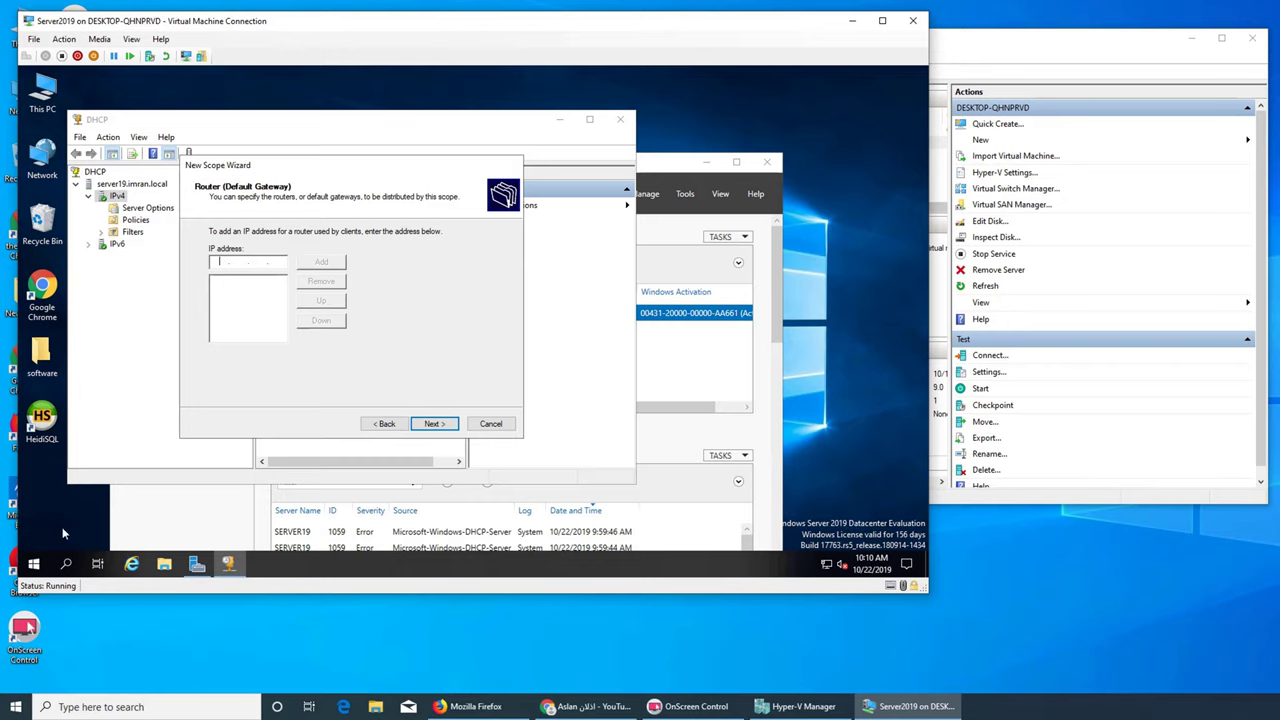
left_click(33, 563)
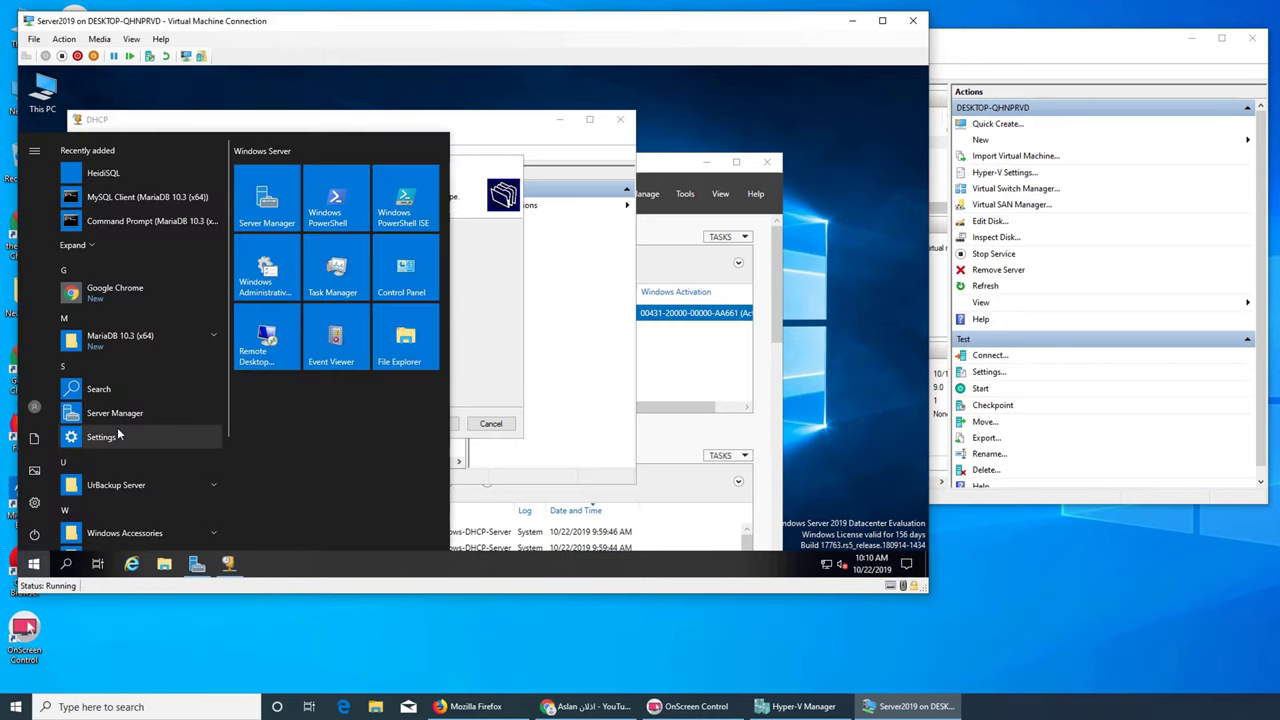
Open Command Prompt from search and run ipconfig to see the VM's network settings
type("cmd")
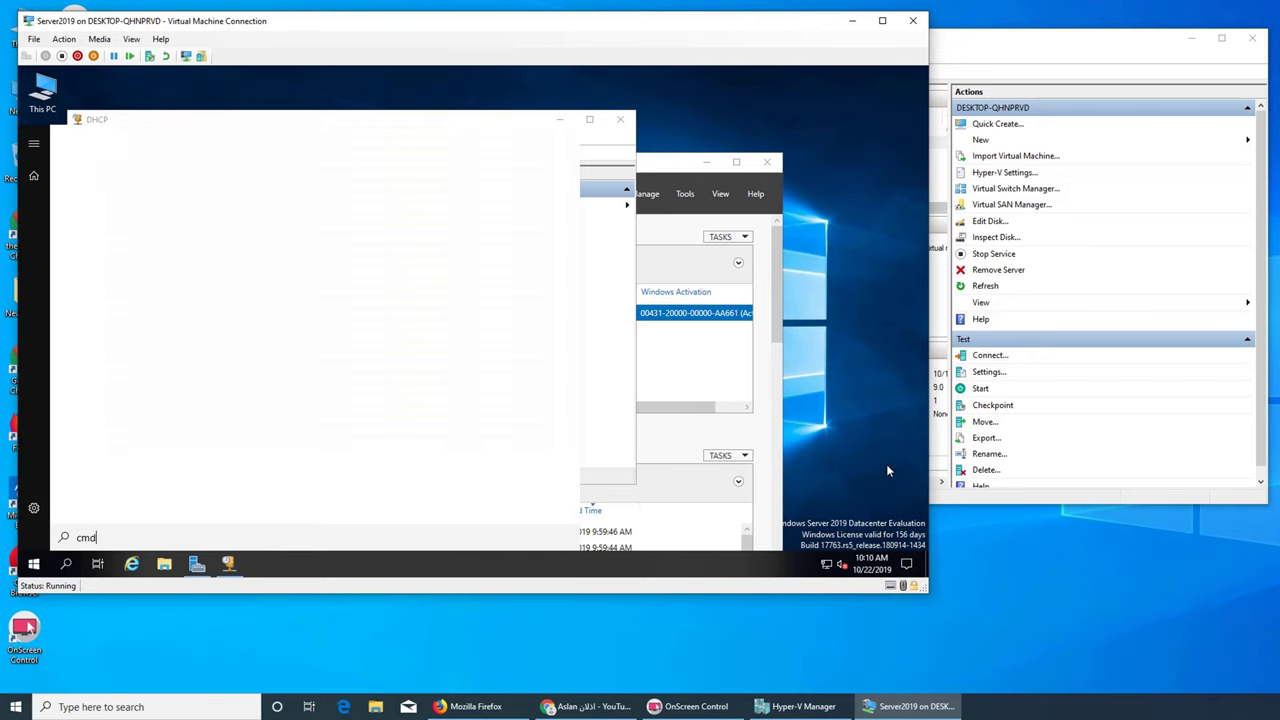
key("Return")
left_click_drag(582, 155, 763, 258)
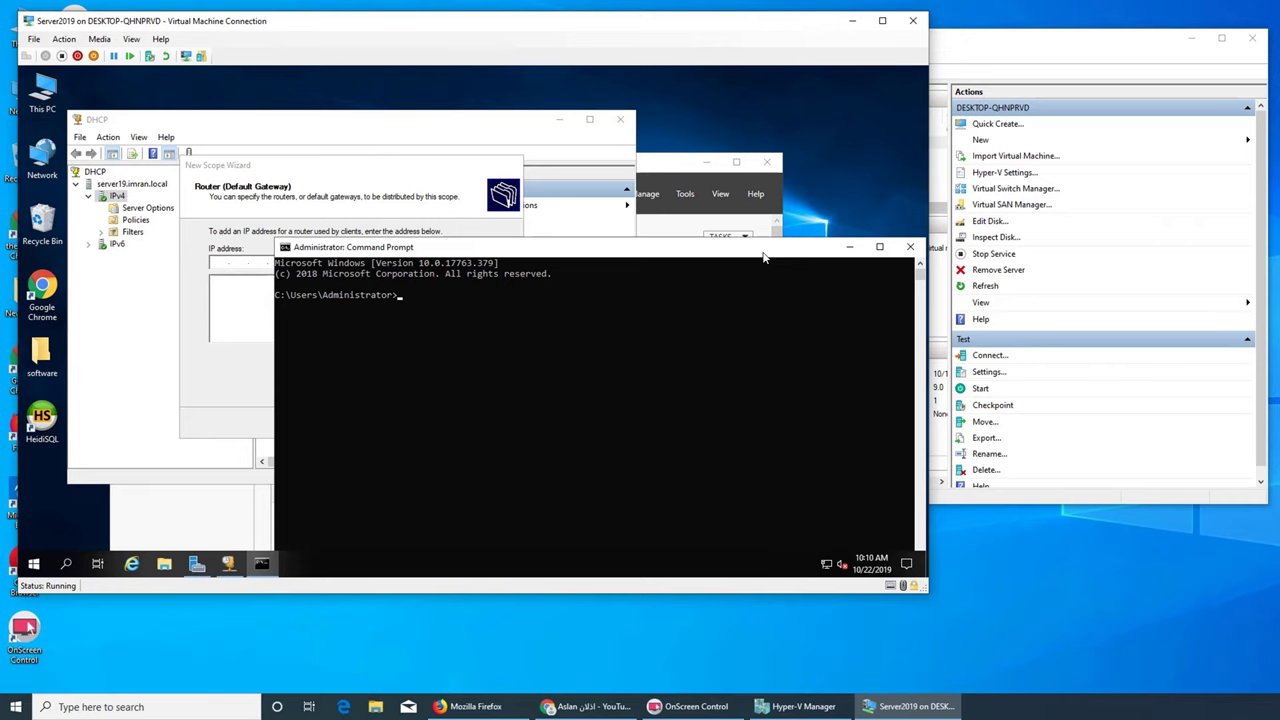
type("ipconfig")
key("Return")
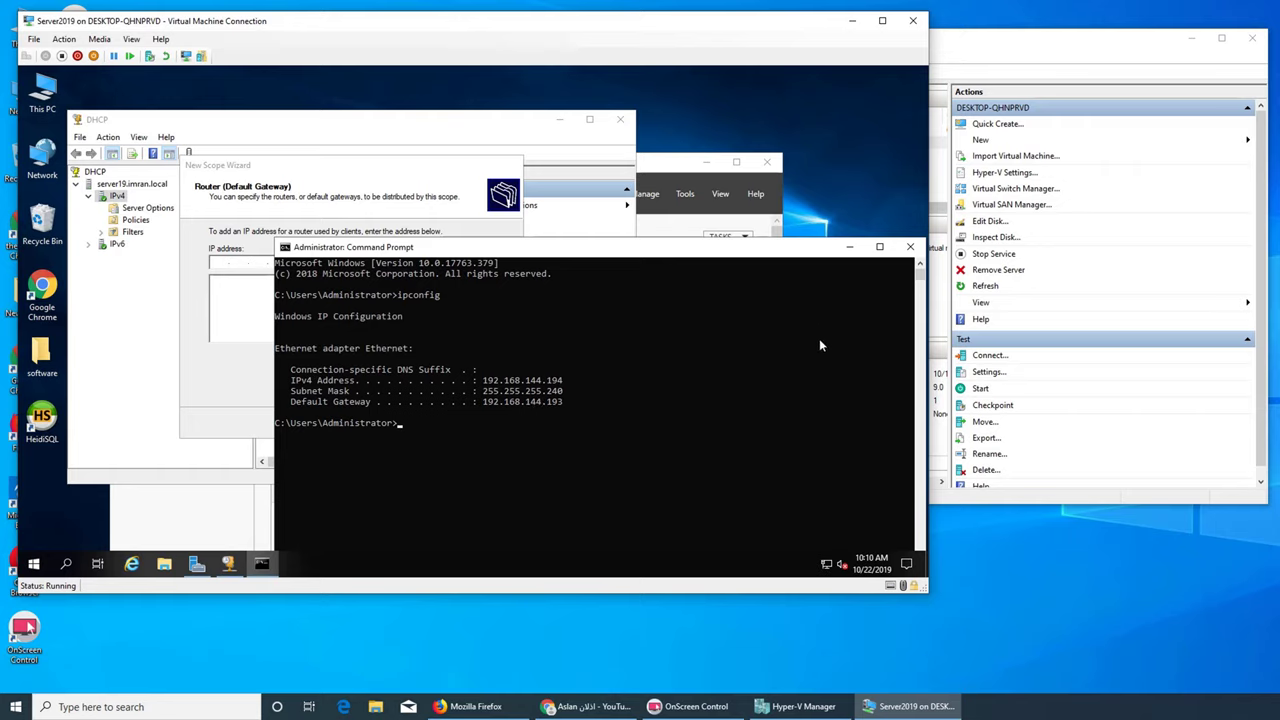
Enter 192.168.144.193 as the scope's router (default gateway) address, checking it against ipconfig
left_click(230, 266)
type("192 . ")
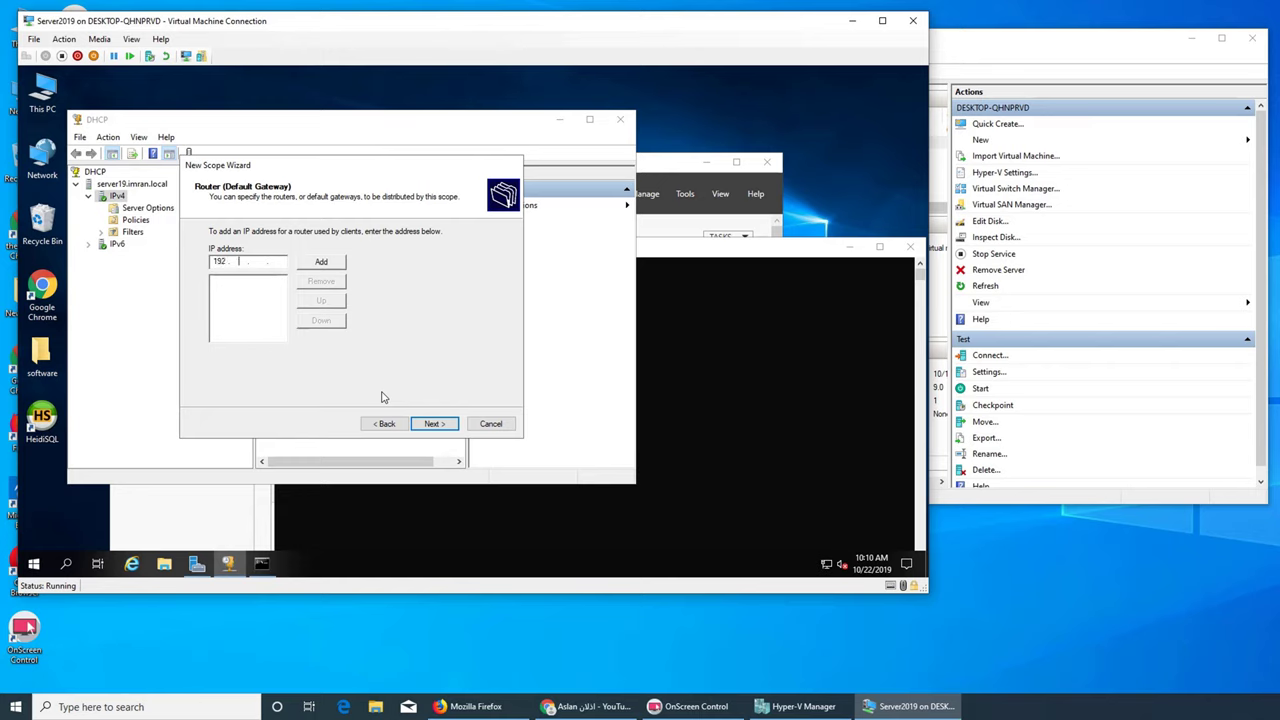
type("168 . 8")
key("BackSpace")
key("BackSpace")
key("BackSpace")
type("68")
left_click(540, 320)
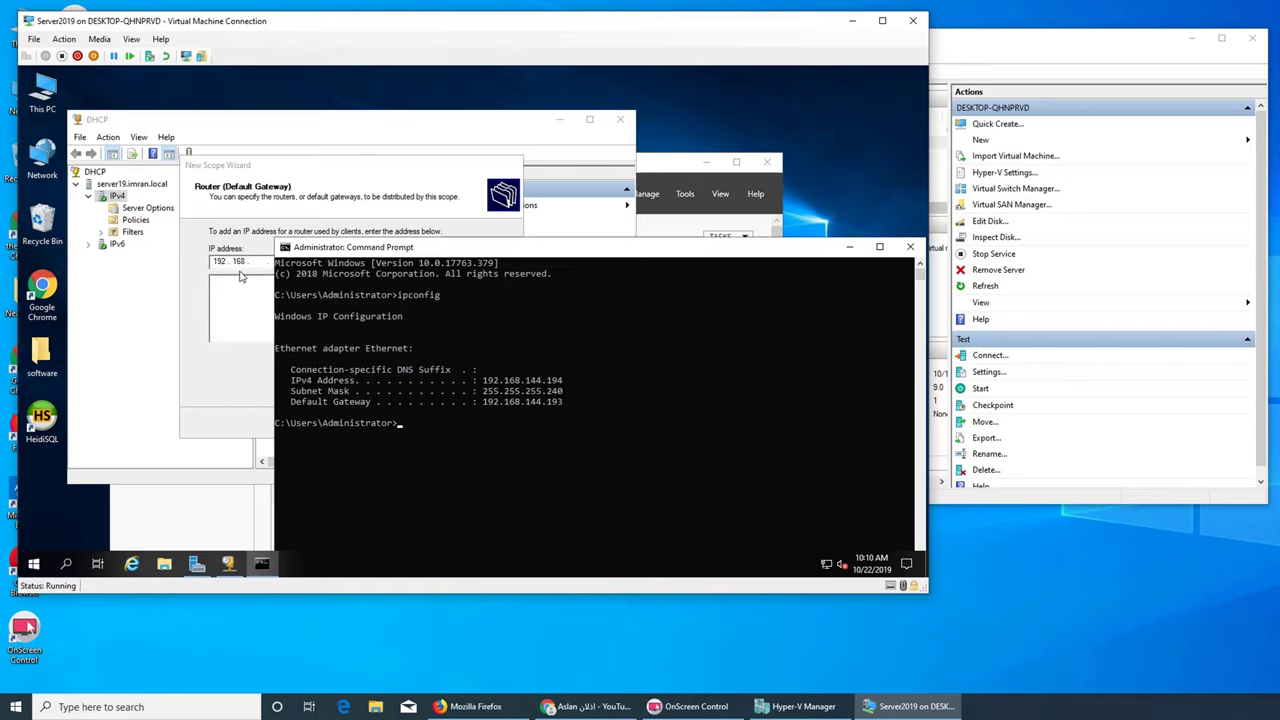
left_click(240, 272)
type("144 . ")
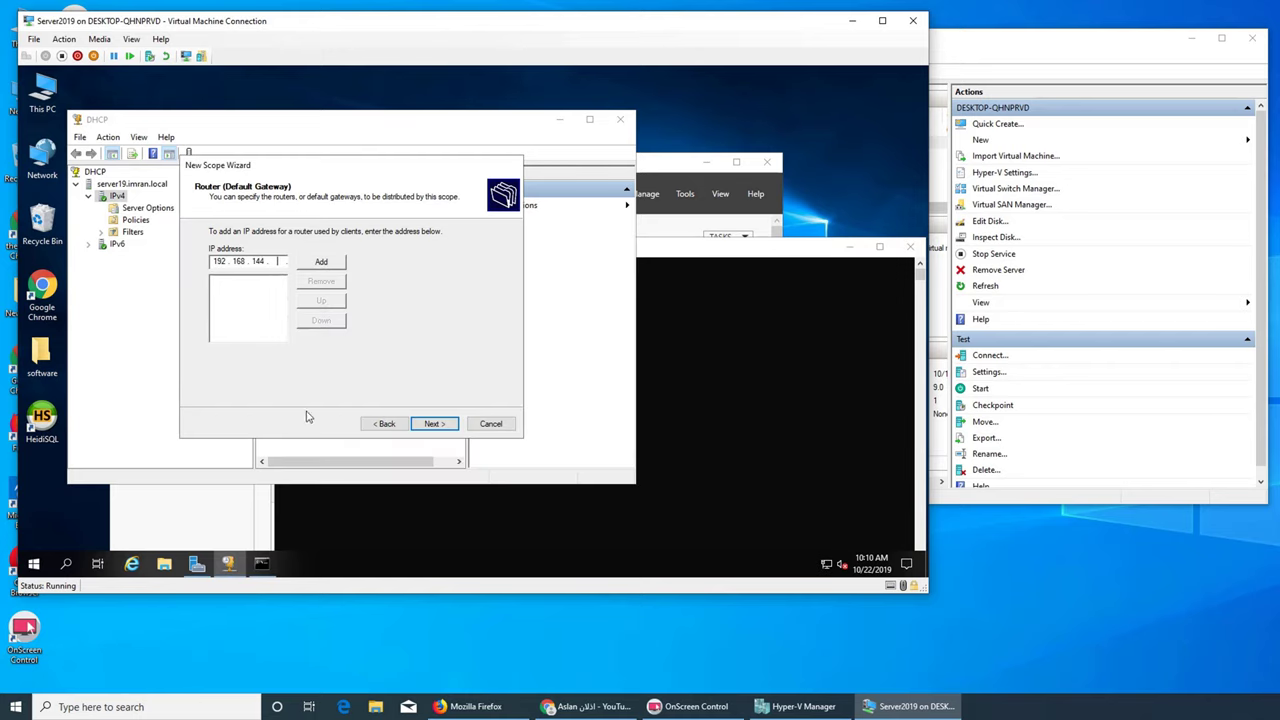
type("193")
Accept the router and 8.8.8.8 DNS settings, then enter WINS server 192.168.144.194
left_click(433, 424)
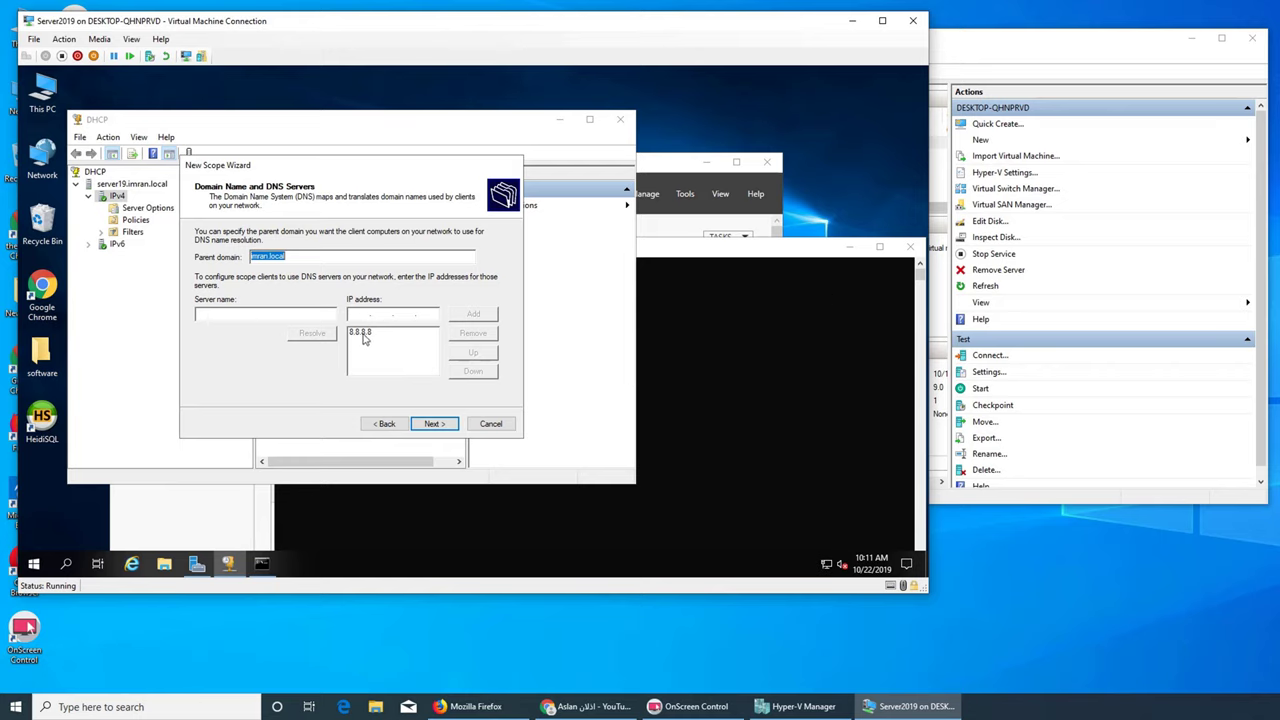
mouse_move(828, 568)
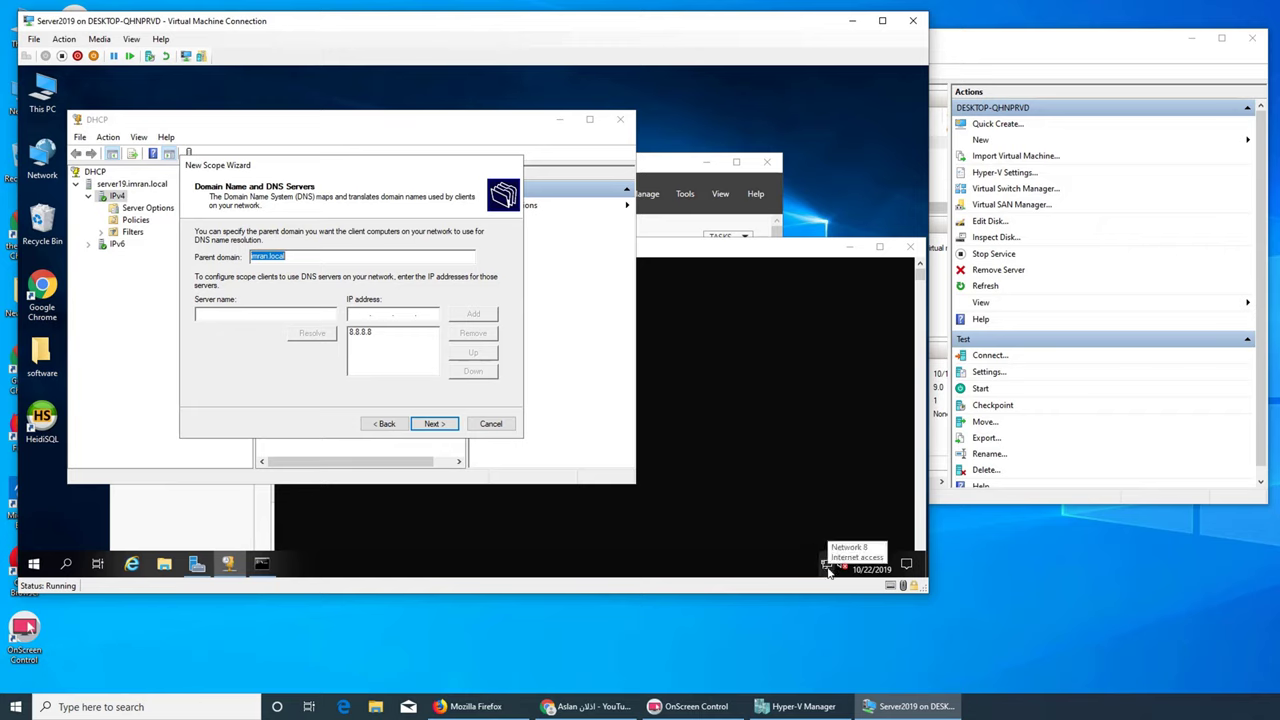
left_click(440, 426)
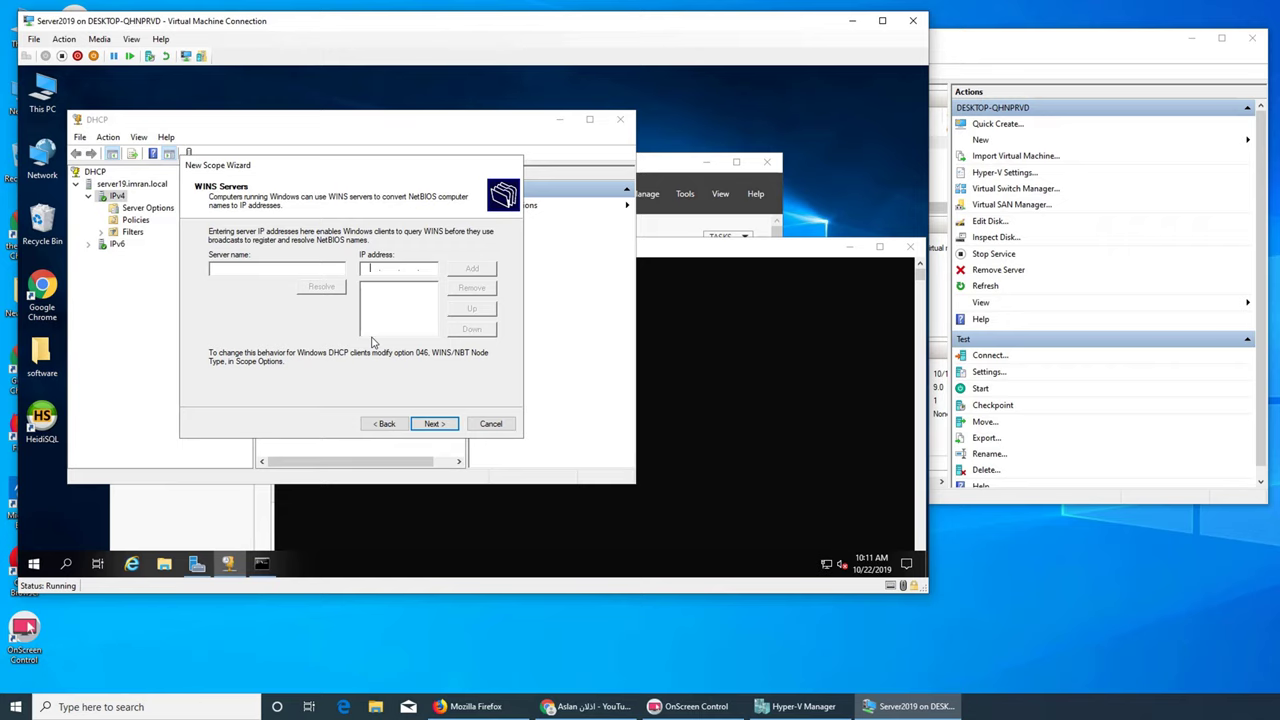
type("192 . 168 . 144 . 1")
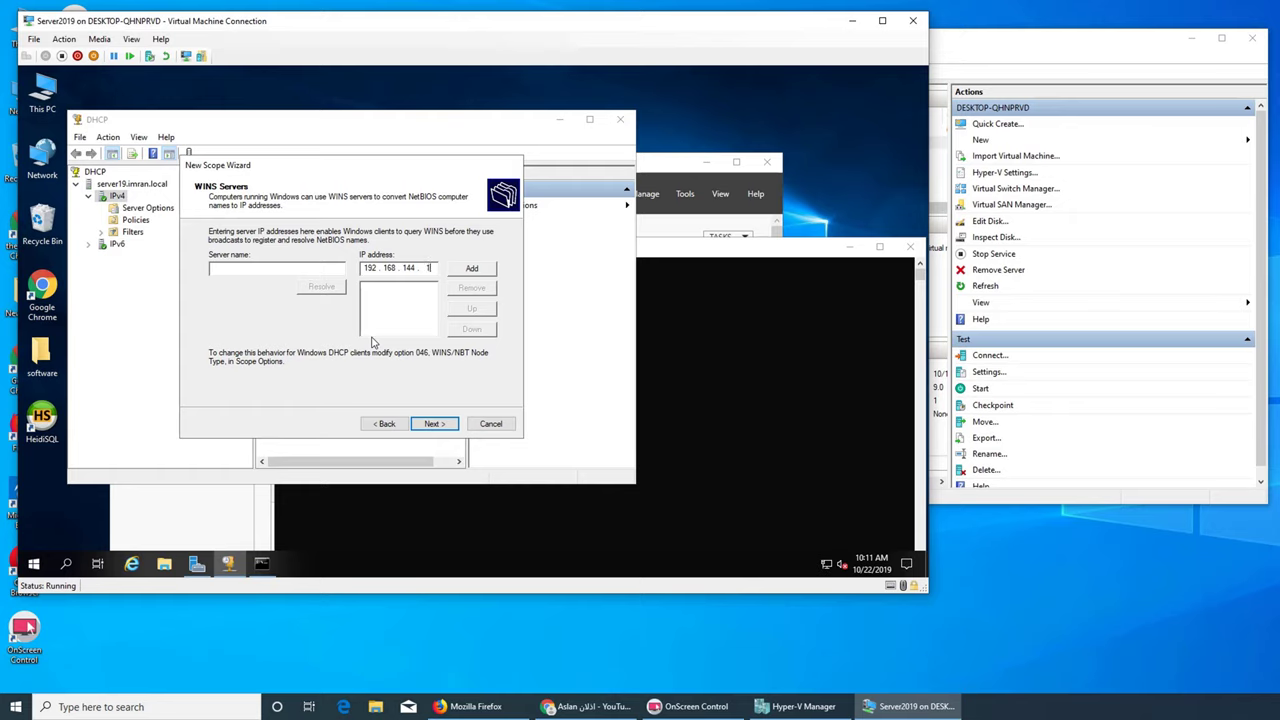